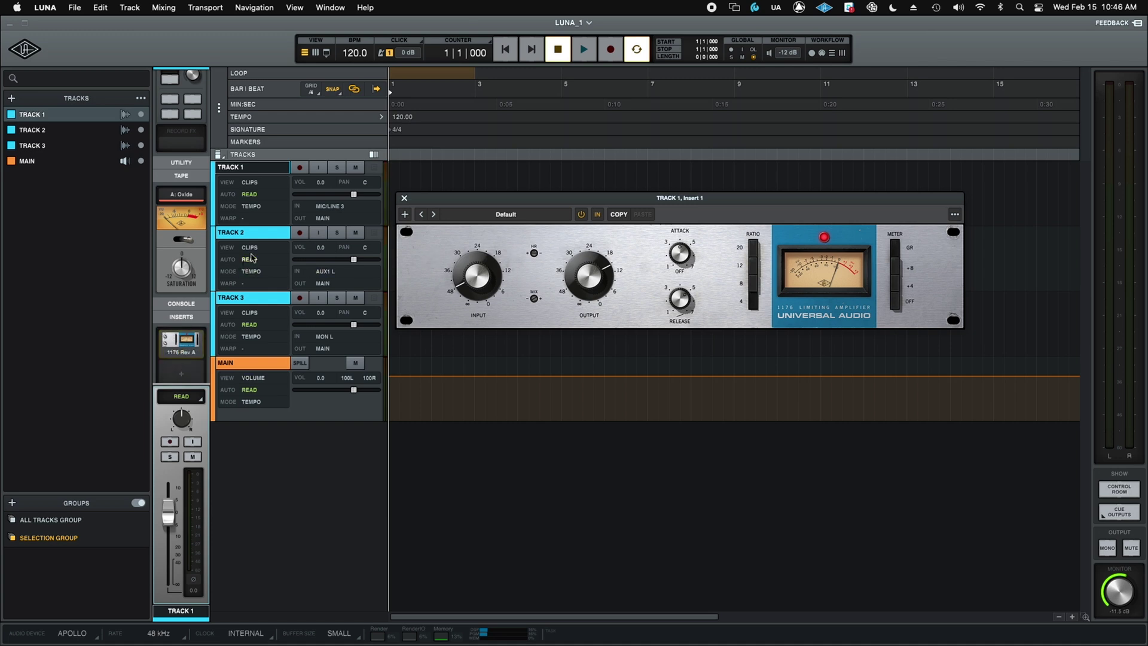
Record-arm Track 1 in the LUNA_1 session
click(300, 170)
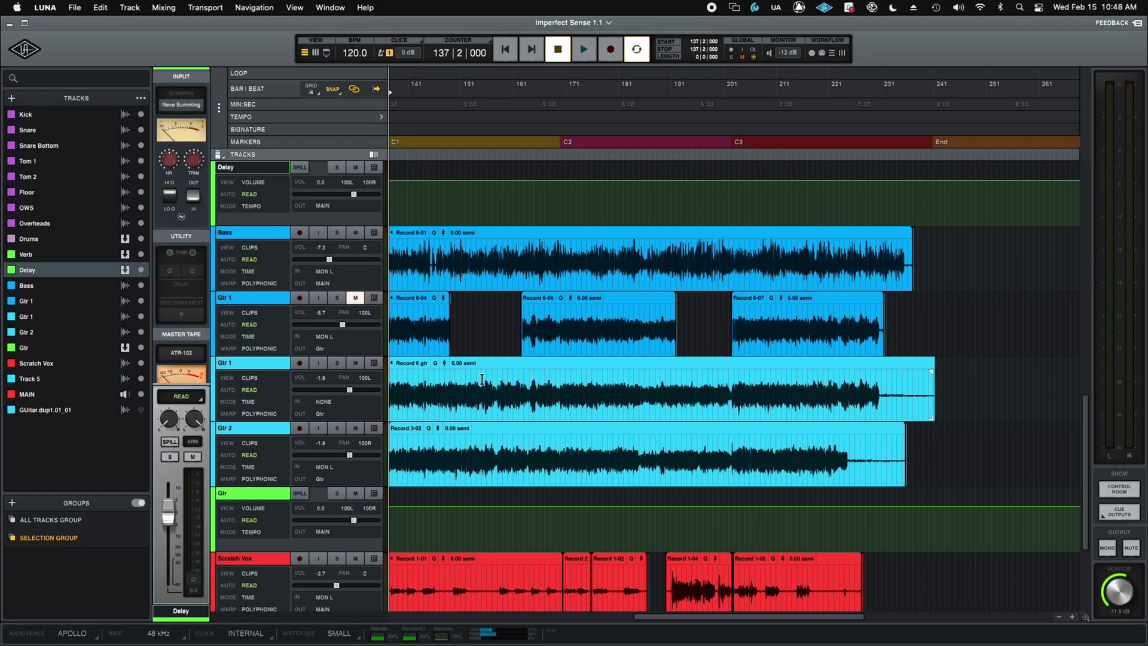
Play the session briefly, then stop it and return to the start
scroll(482, 379, down, 1)
key(space)
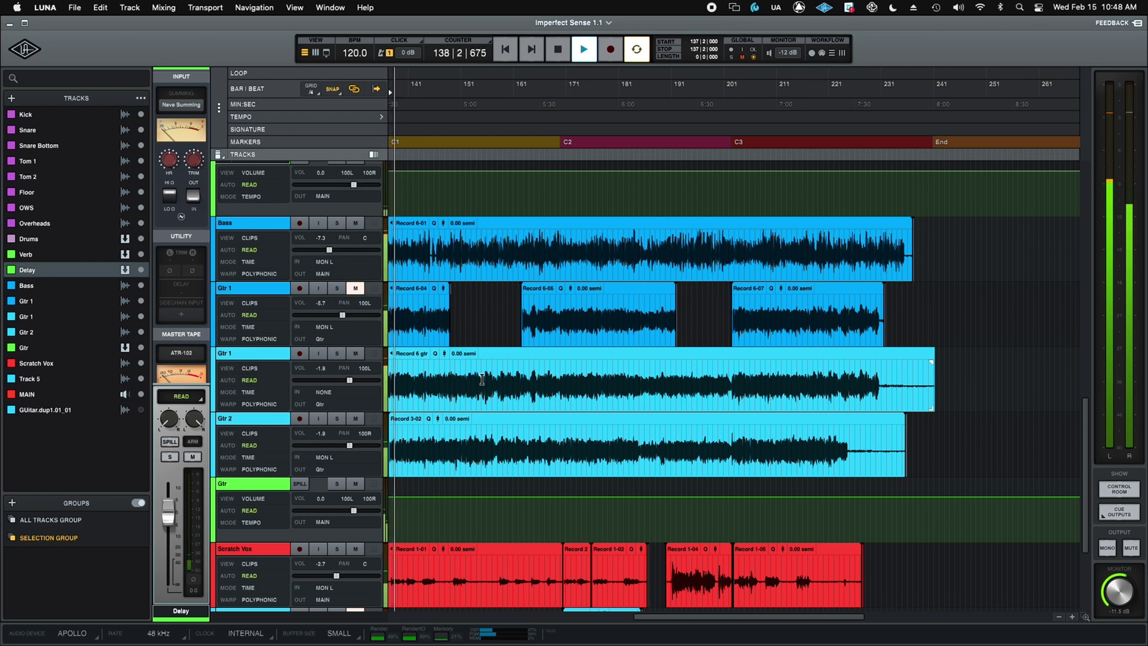
key(space)
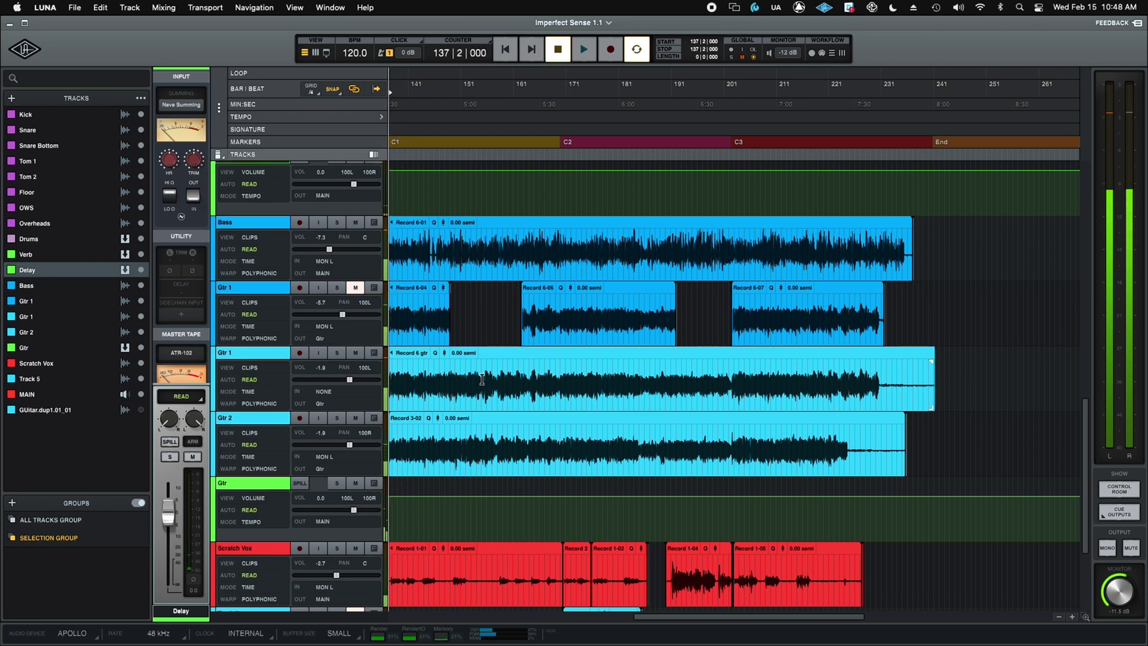
Switch to the Mixer view and bring the channel strips' Inserts section into view
scroll(482, 379, down, 5)
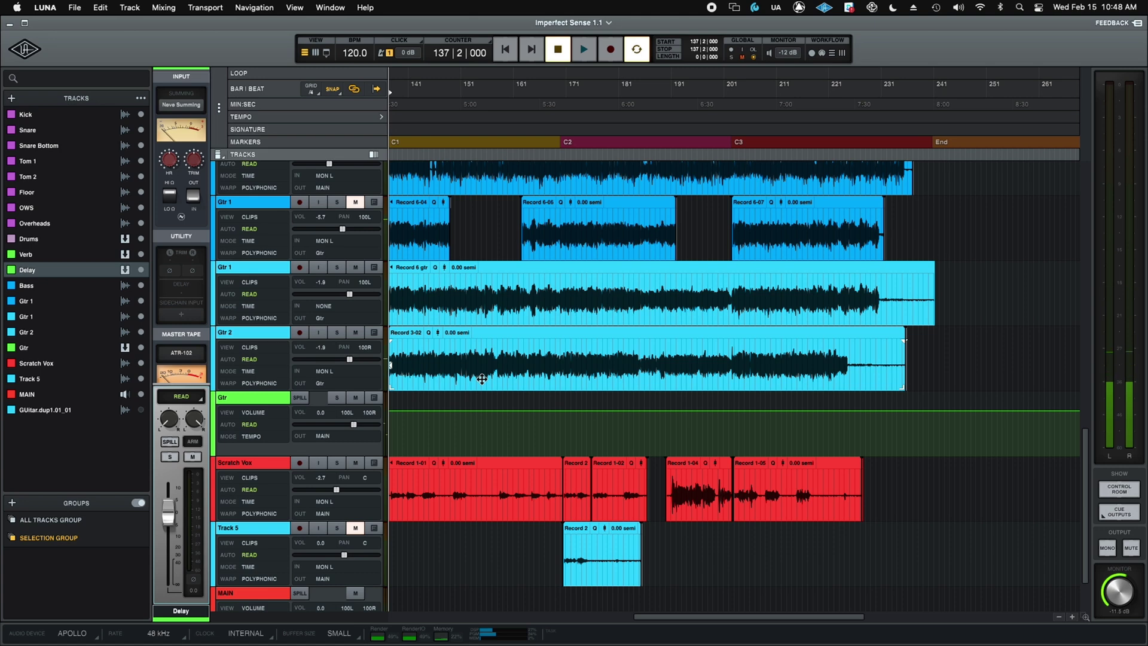
key(super+equal)
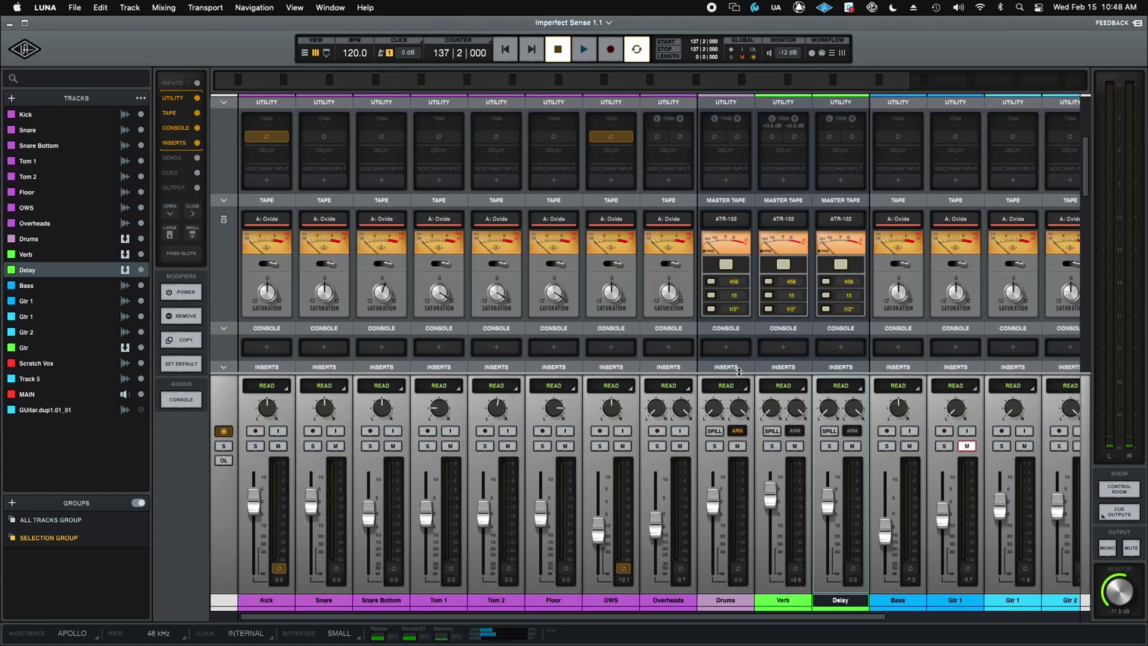
scroll(740, 371, down, 5)
drag(652, 621, 865, 626)
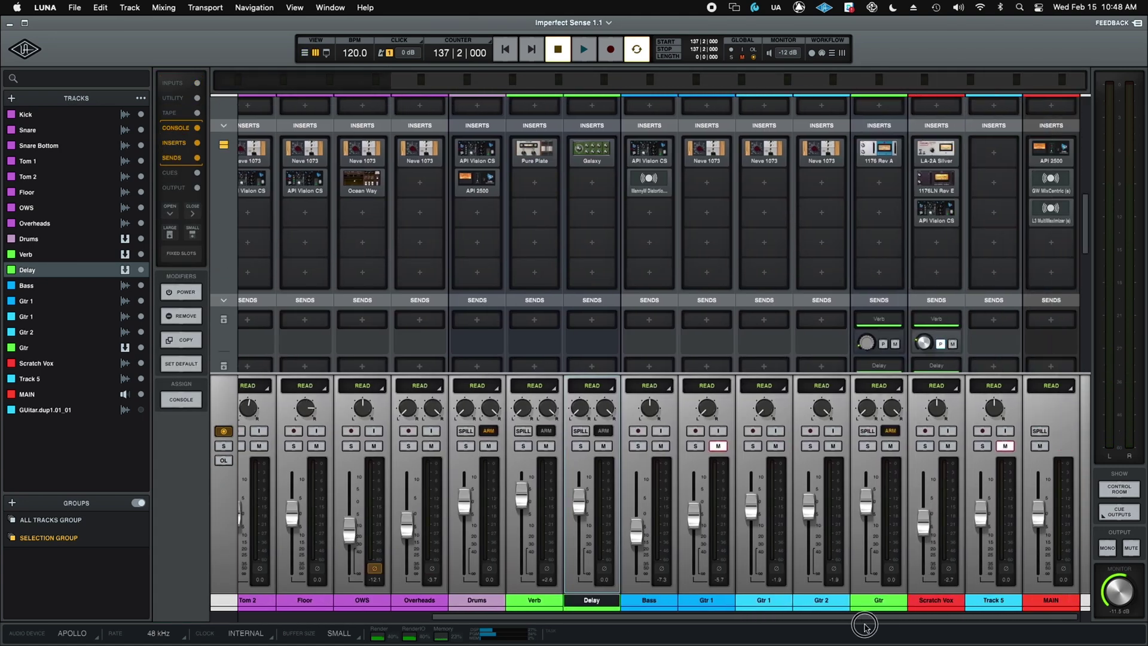
scroll(934, 229, up, 3)
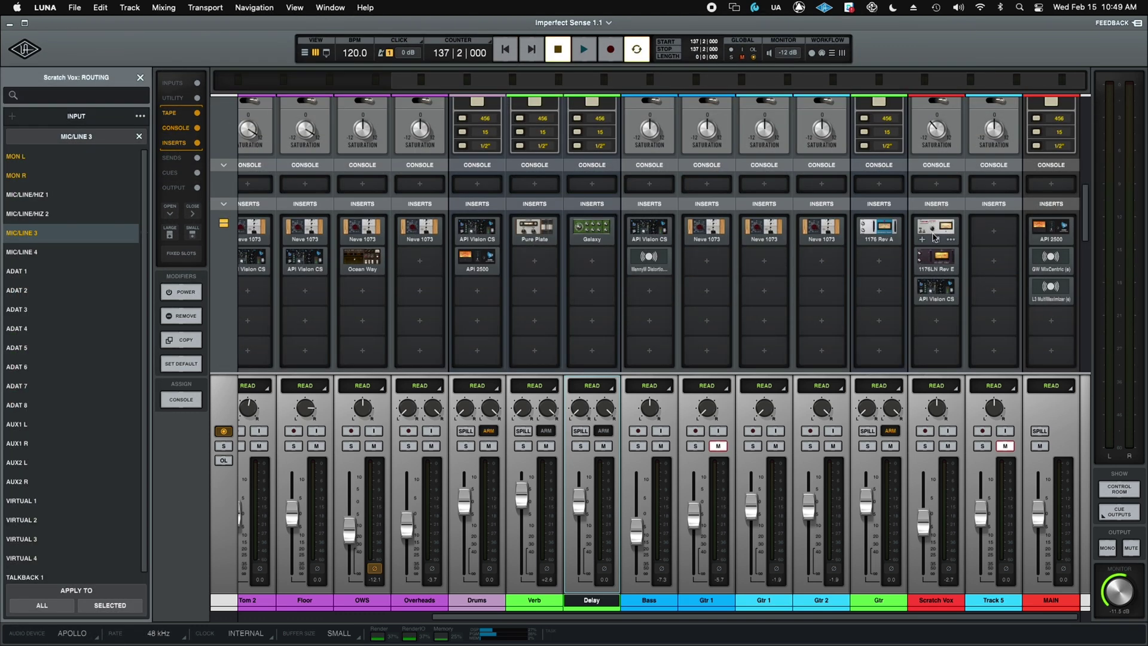
Open Scratch Vox's API Vision channel strip, 1176LN and LA-2A plug-in windows
click(936, 289)
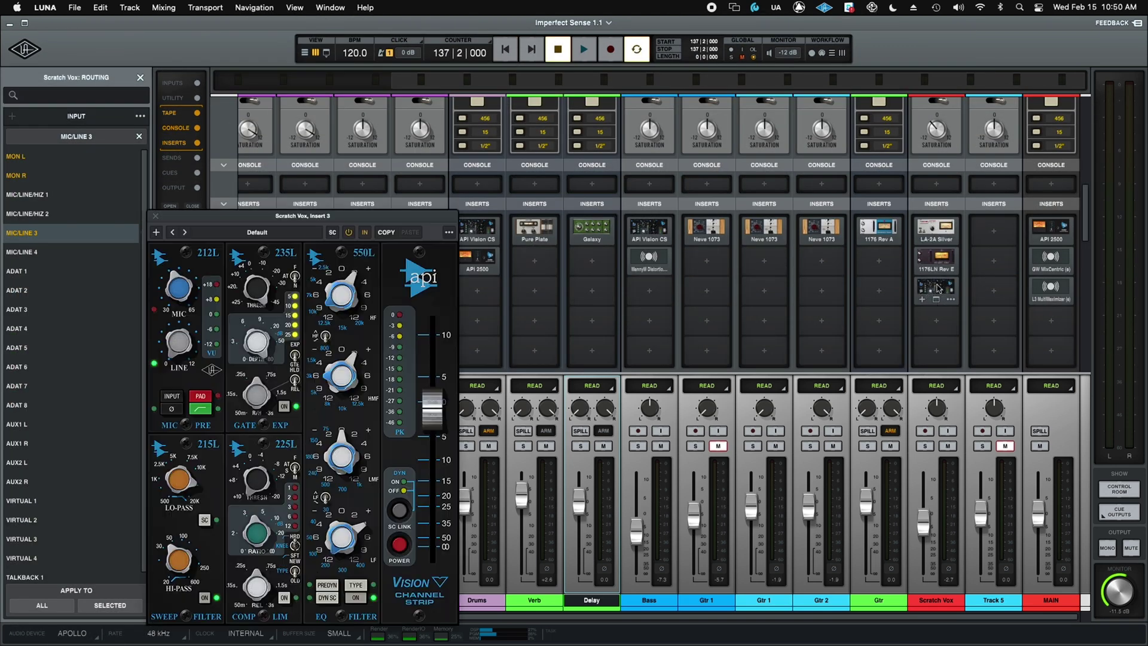
click(936, 259)
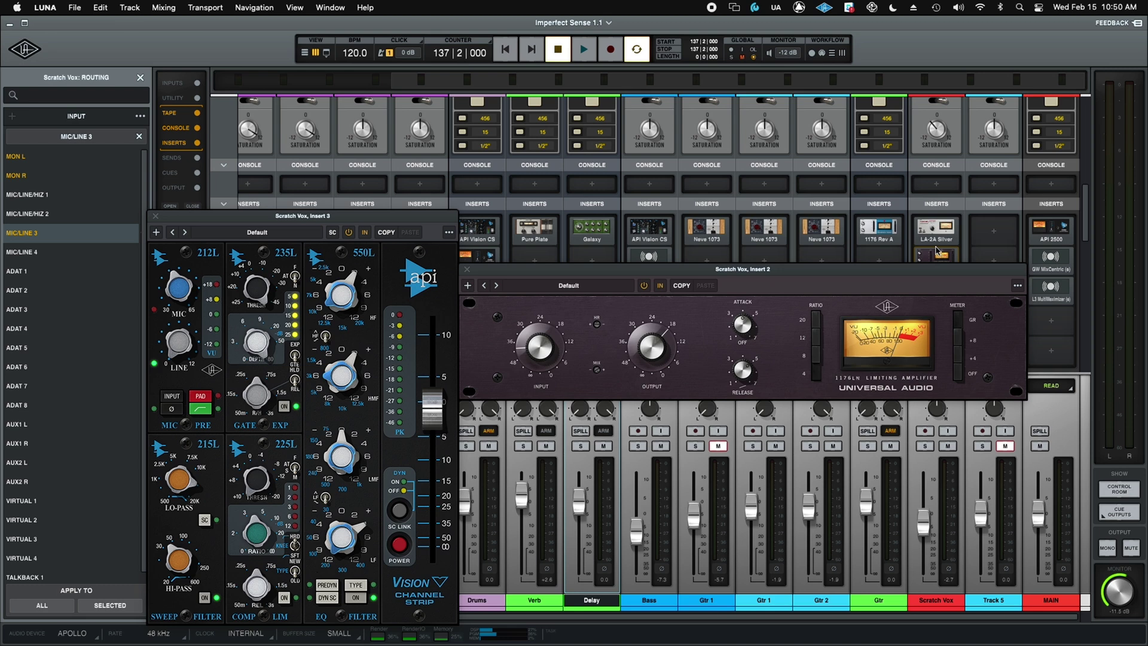
click(934, 232)
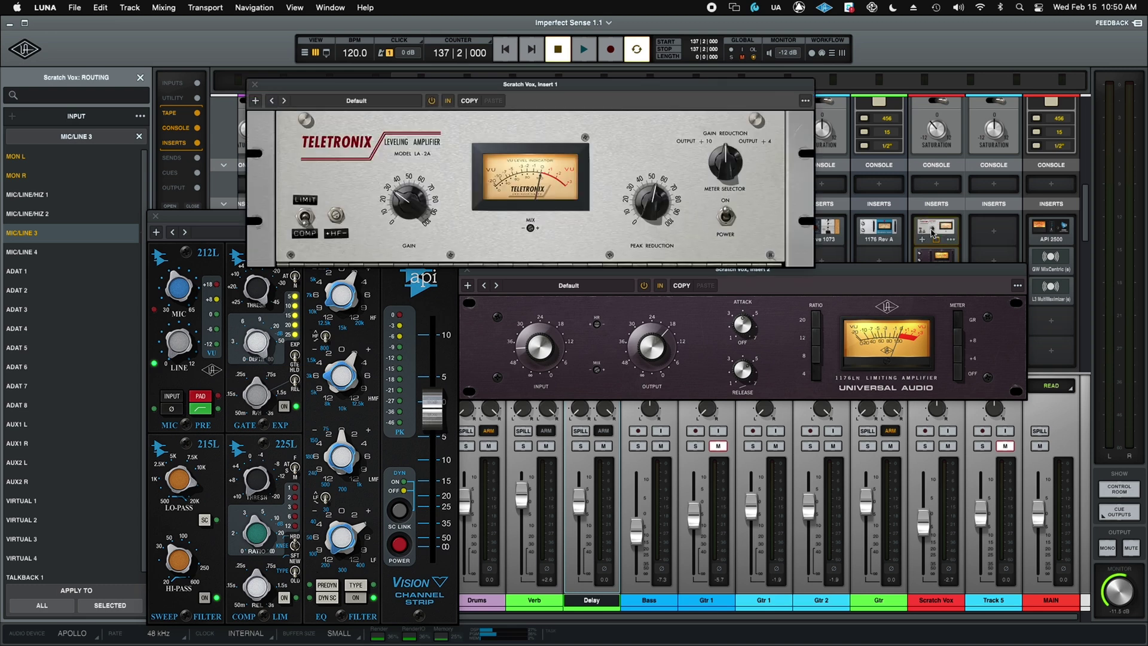
Bring up the Scratch Vox input source list, set to MIC/LINE 3
scroll(932, 232, up, 5)
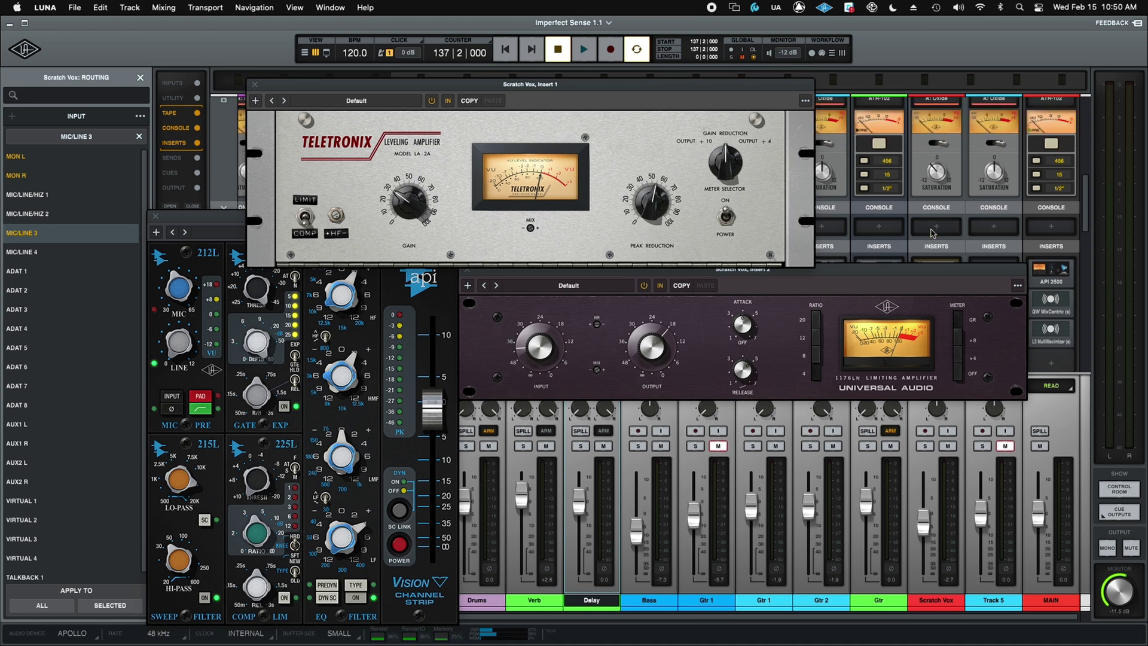
scroll(937, 216, up, 2)
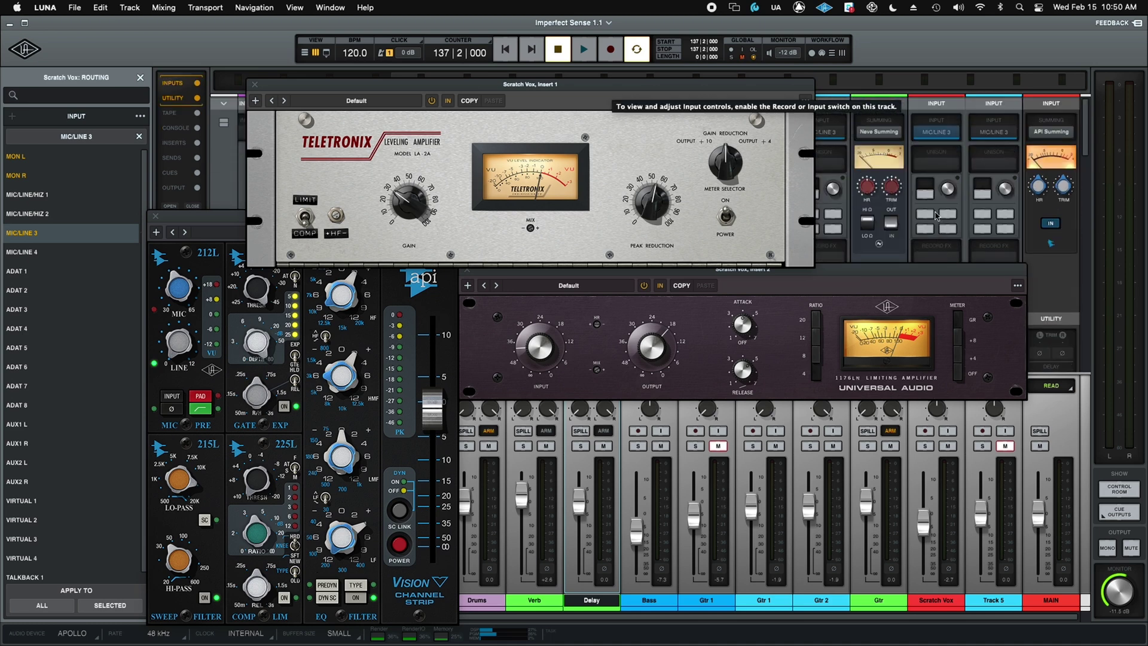
click(934, 133)
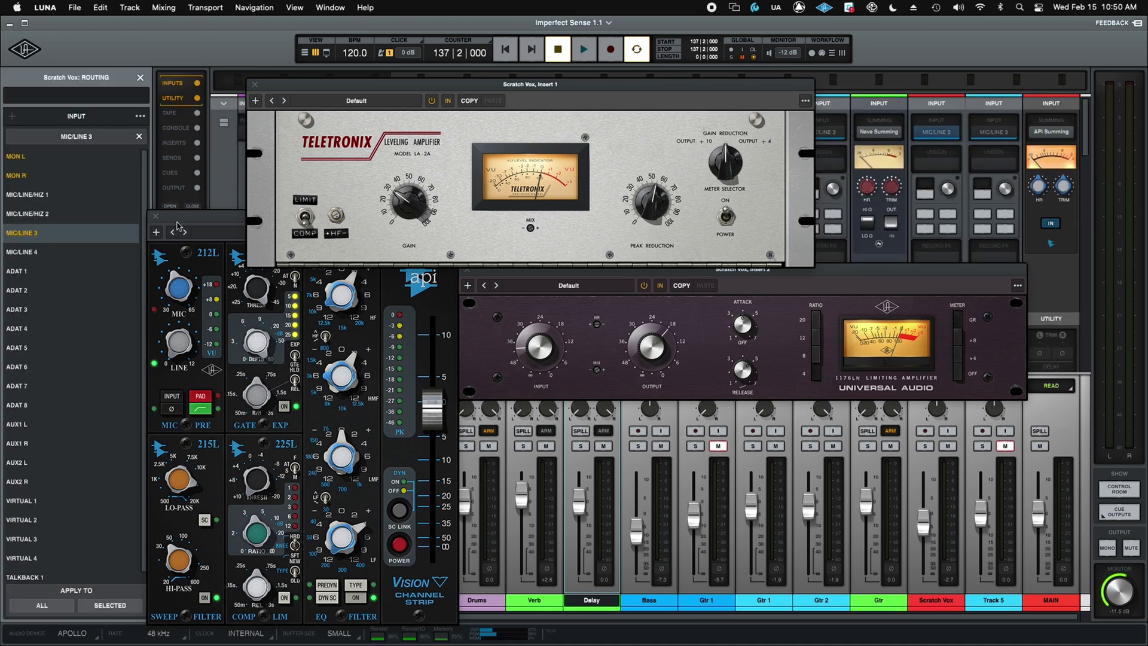
click(926, 431)
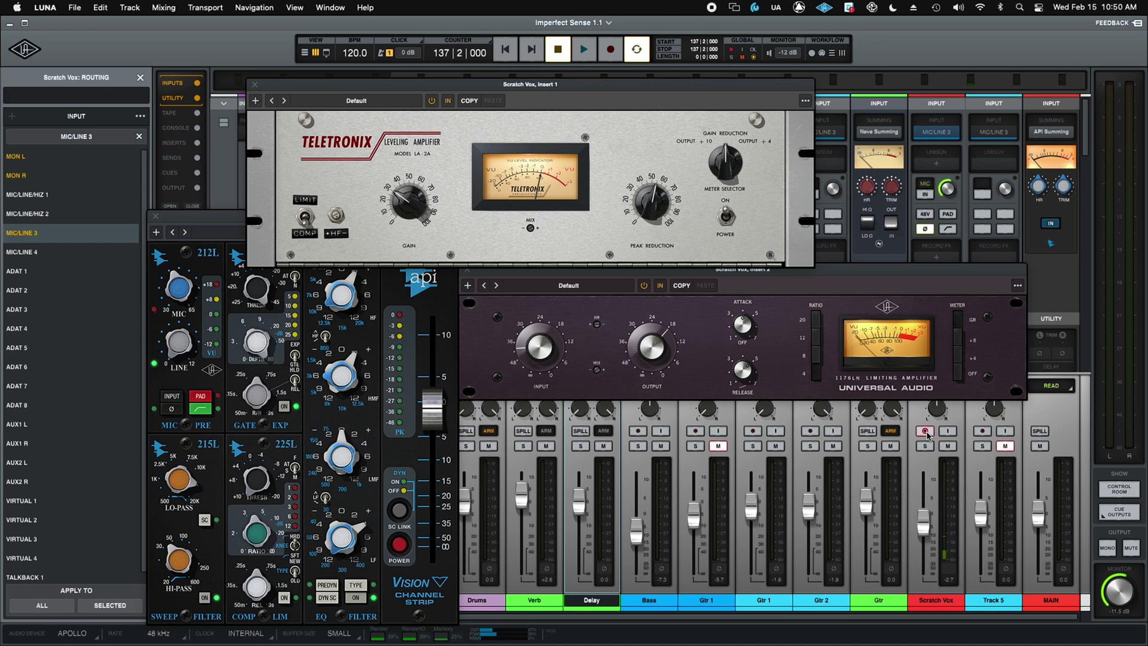
click(543, 294)
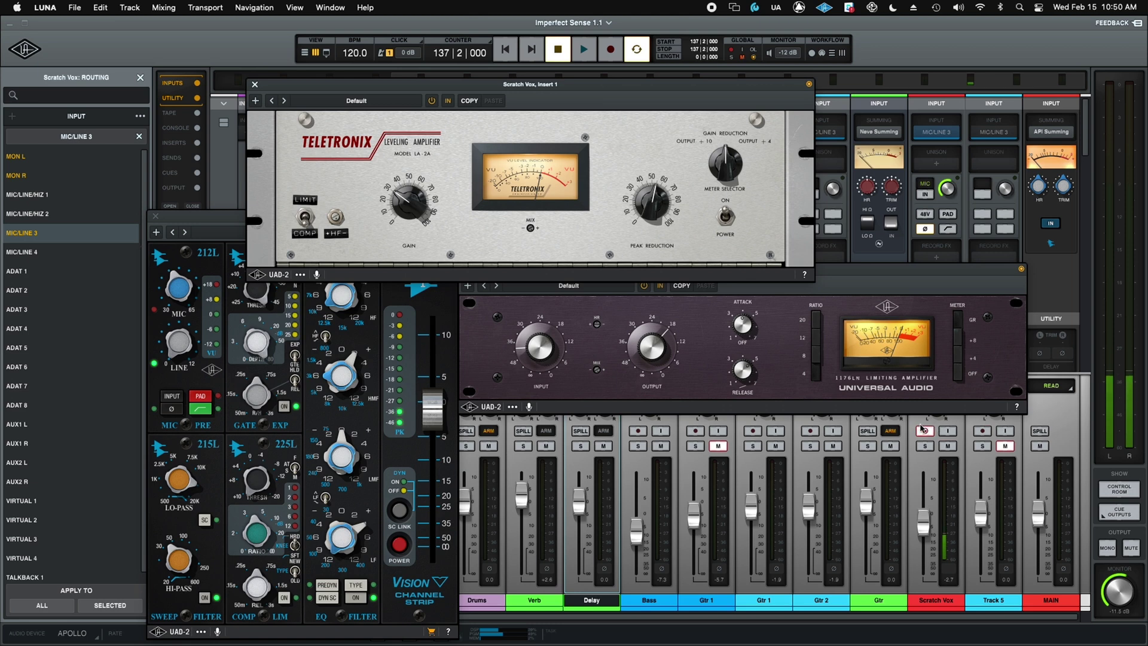
click(925, 431)
click(925, 431)
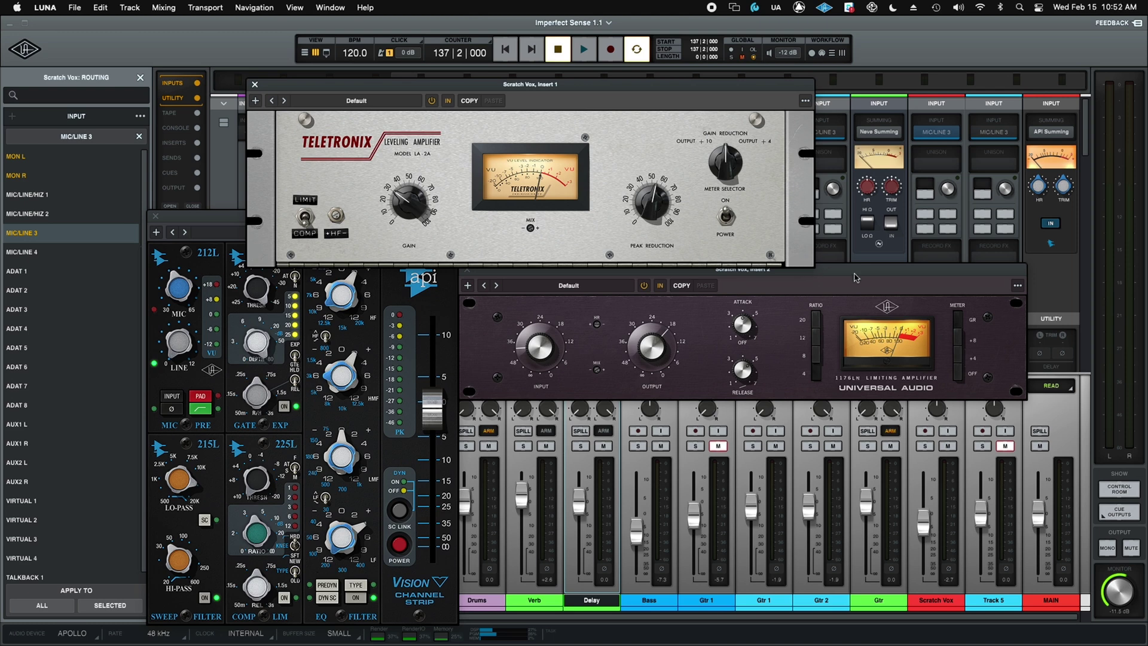
Close the Scratch Vox 1176LN plug-in window
click(945, 274)
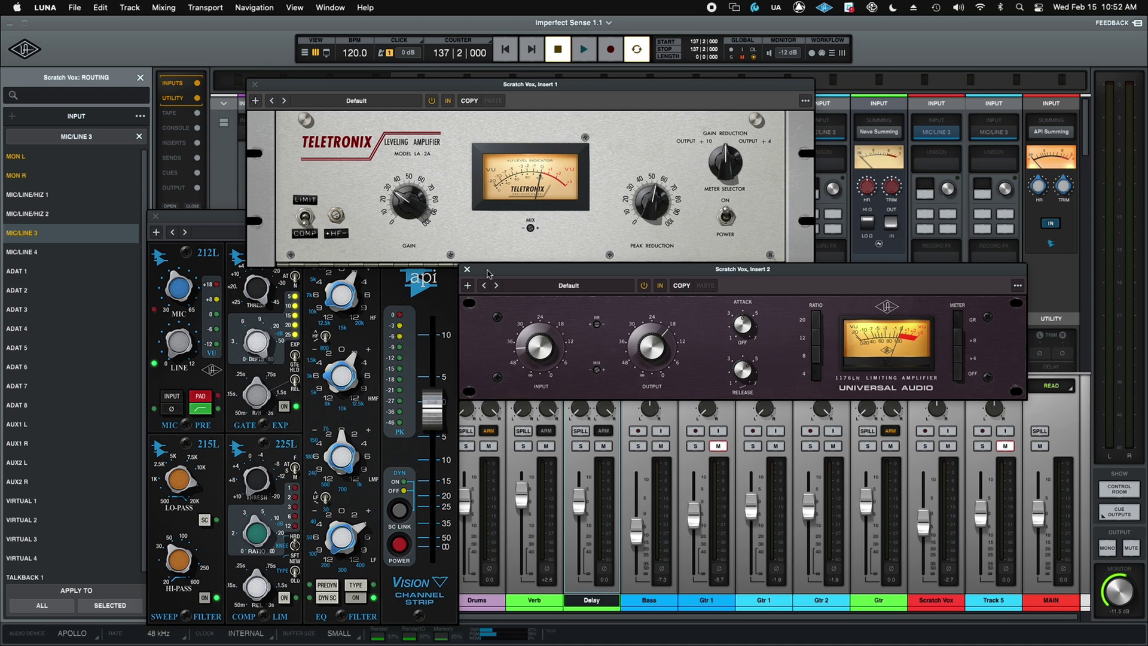
click(467, 270)
scroll(878, 274, down, 5)
scroll(878, 274, down, 3)
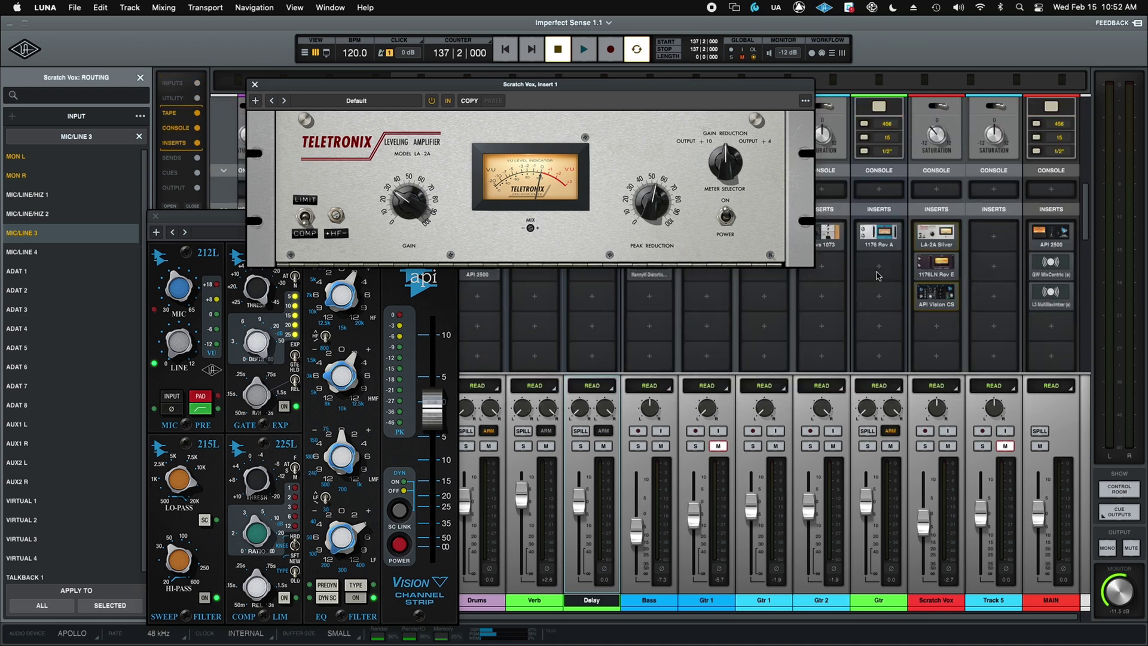
Load the UADx Brigade Chorus onto Scratch Vox's fourth insert and record-arm the track
click(937, 327)
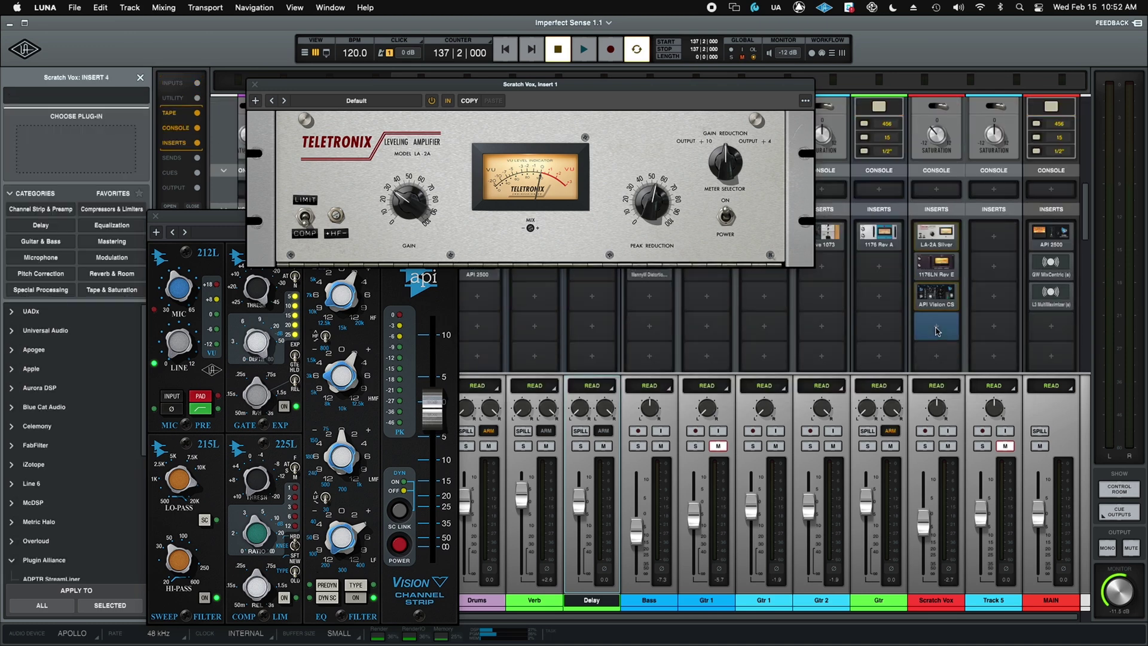
click(9, 312)
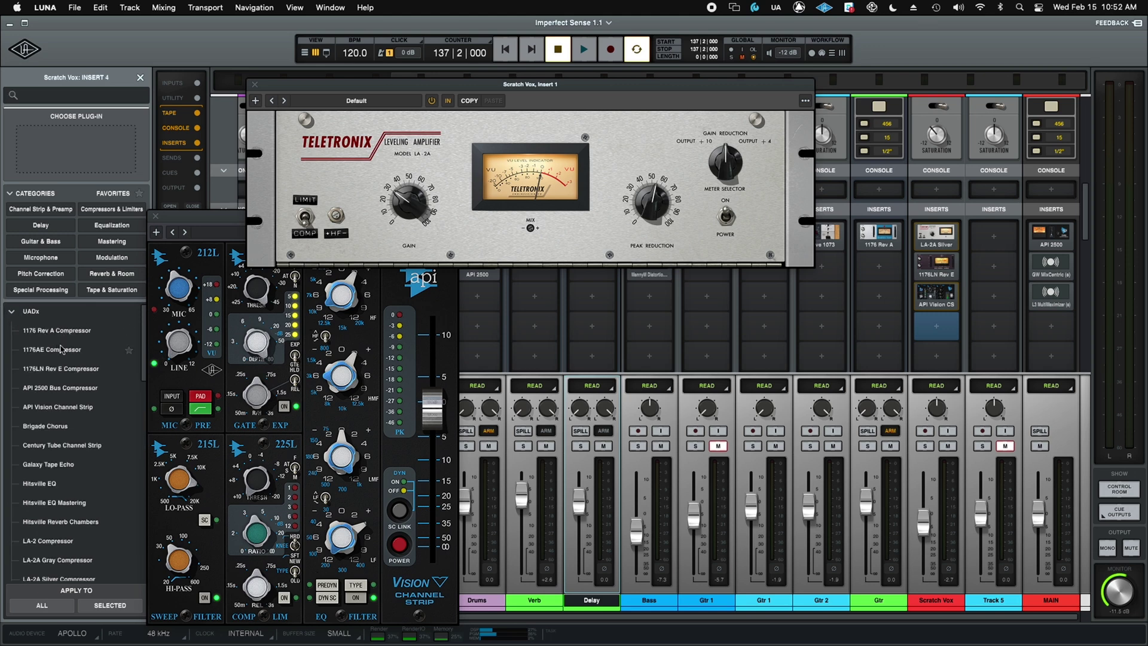
click(58, 427)
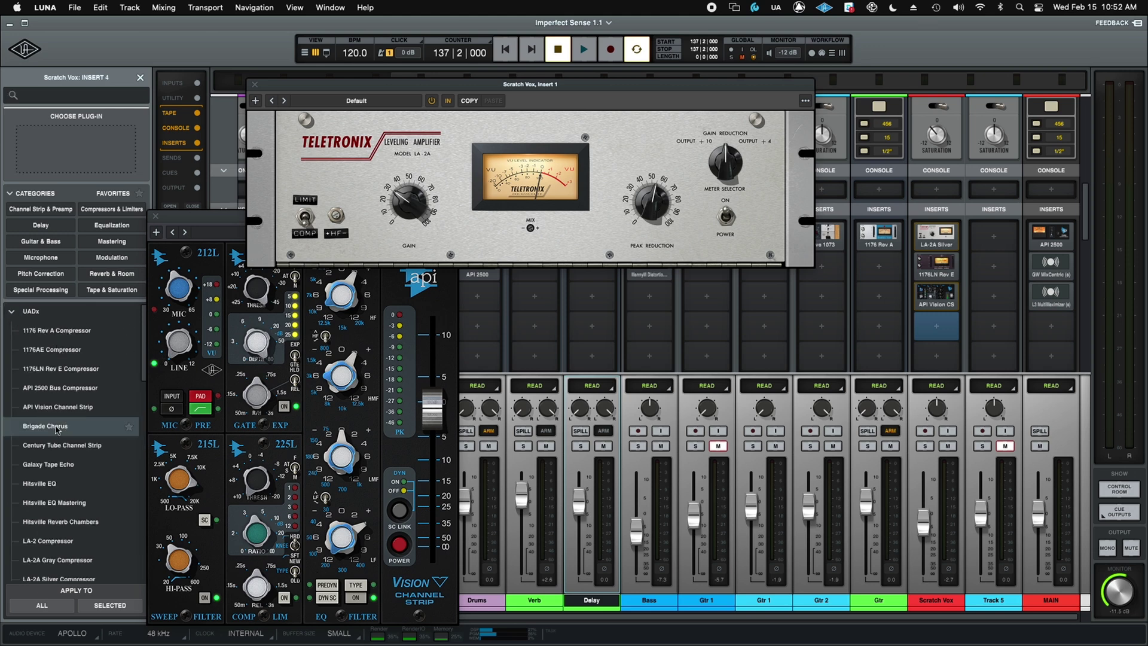
click(57, 427)
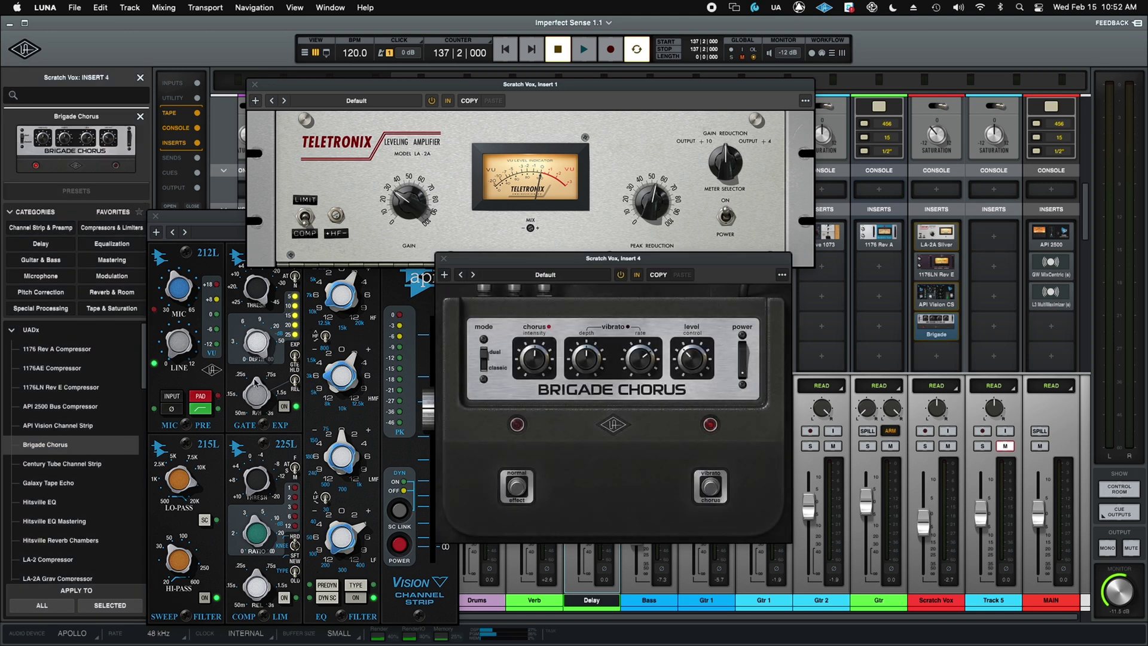
click(926, 431)
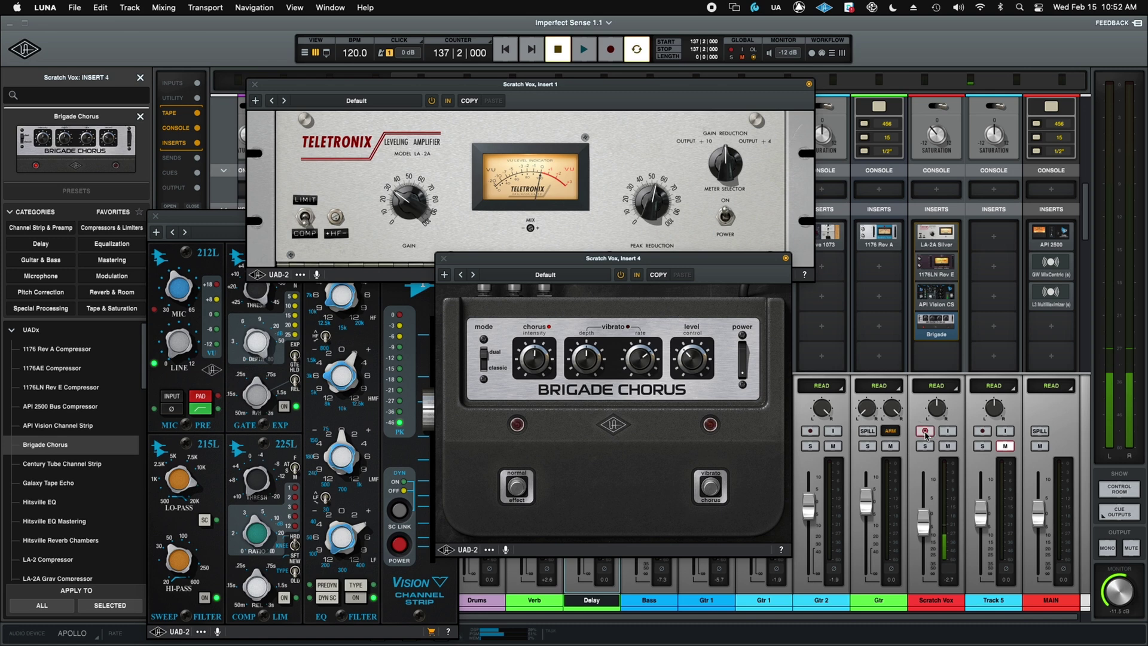
Close the Brigade Chorus window and switch the LA-2A to UAD-2 DSP processing
click(444, 259)
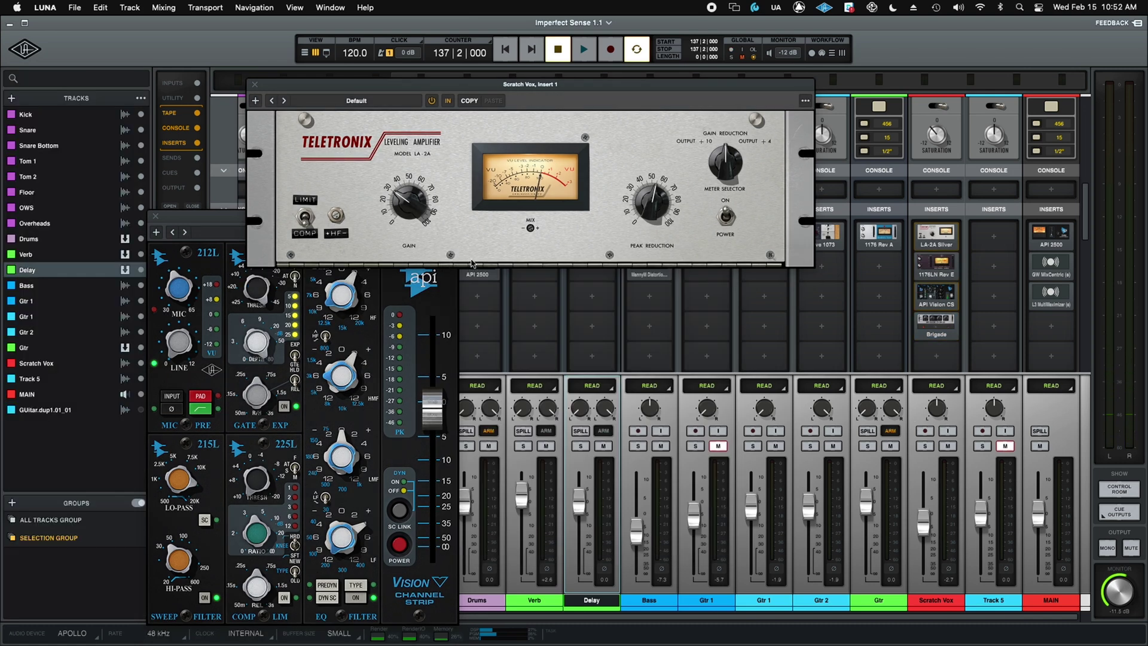
click(255, 101)
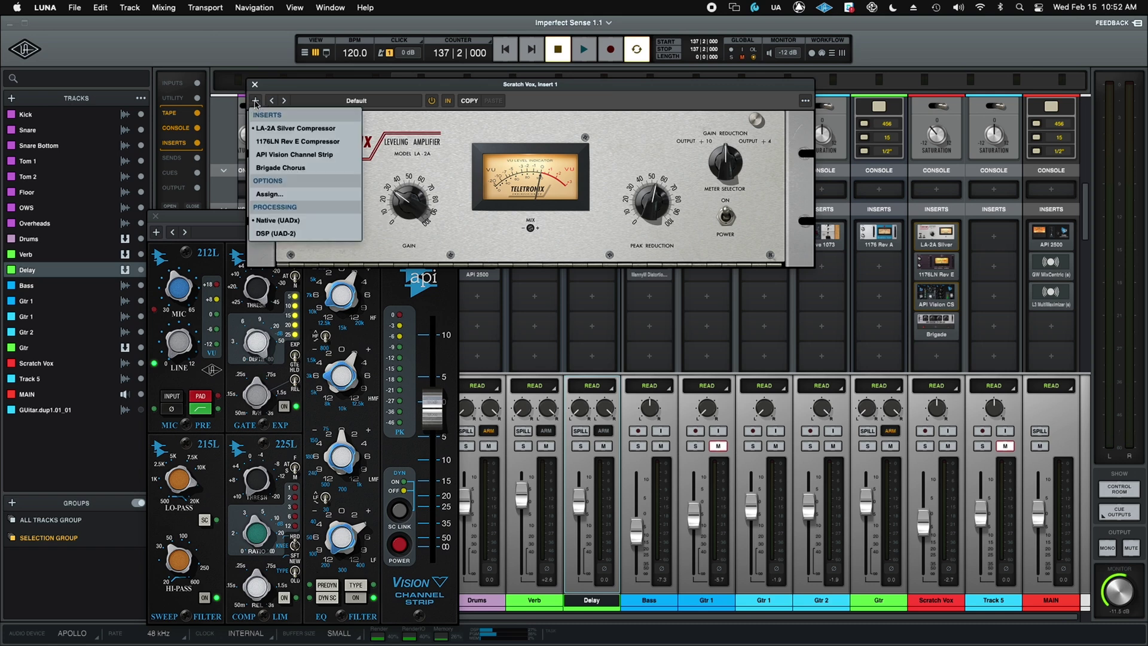
click(275, 233)
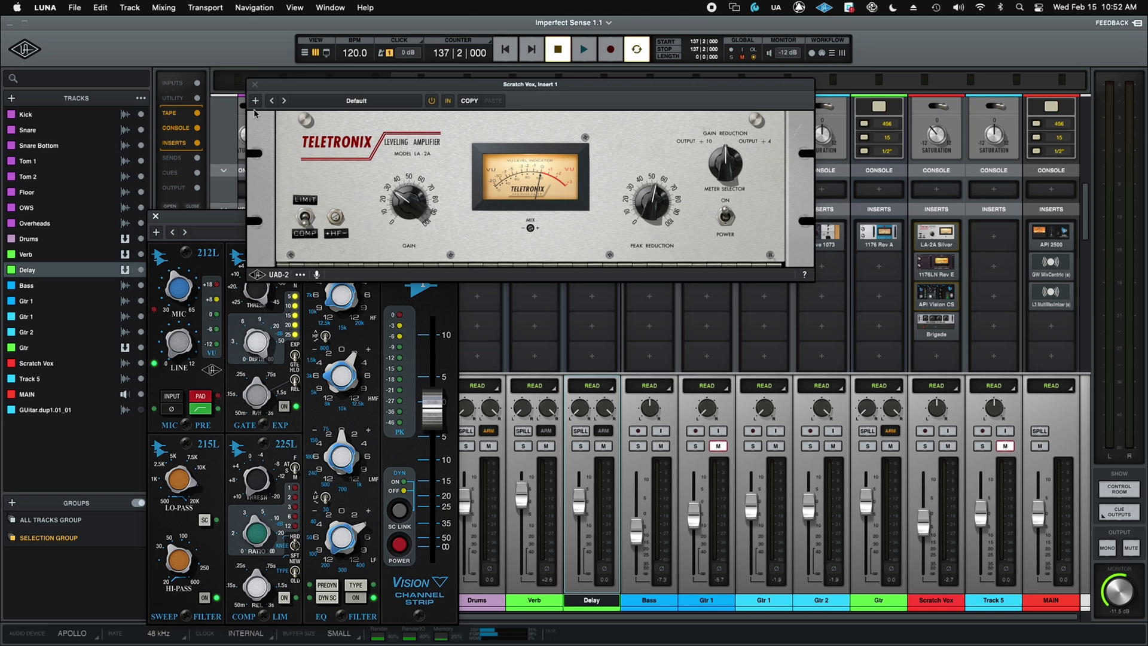
Return the LA-2A to native UADx, then close the LA-2A and API Vision windows
click(255, 101)
click(266, 222)
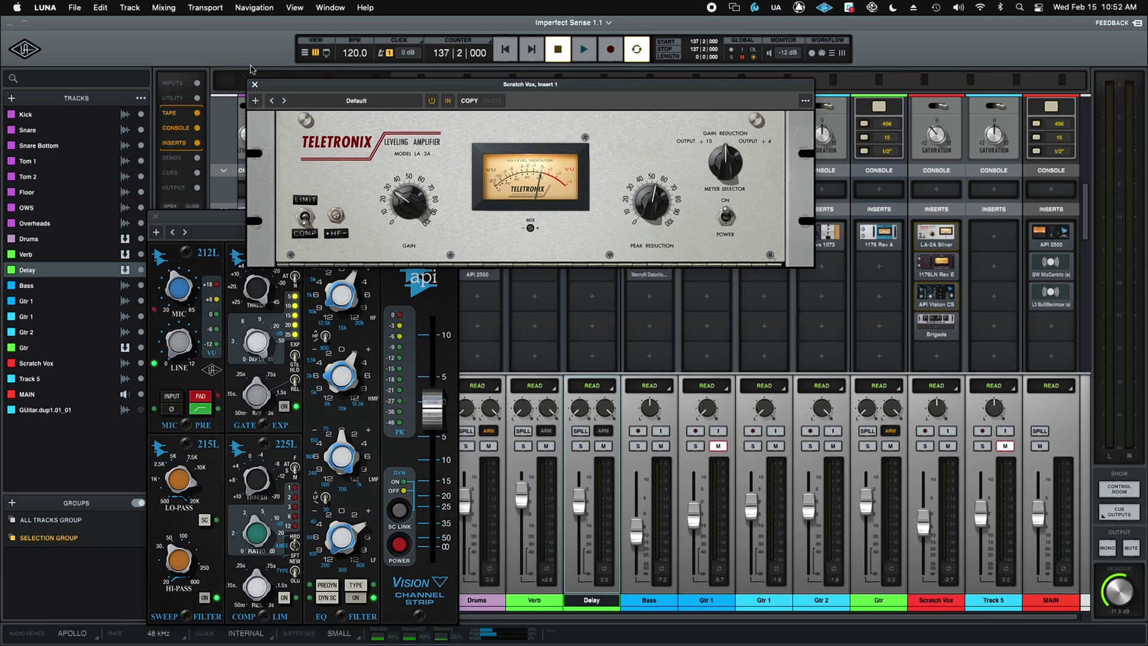
click(255, 86)
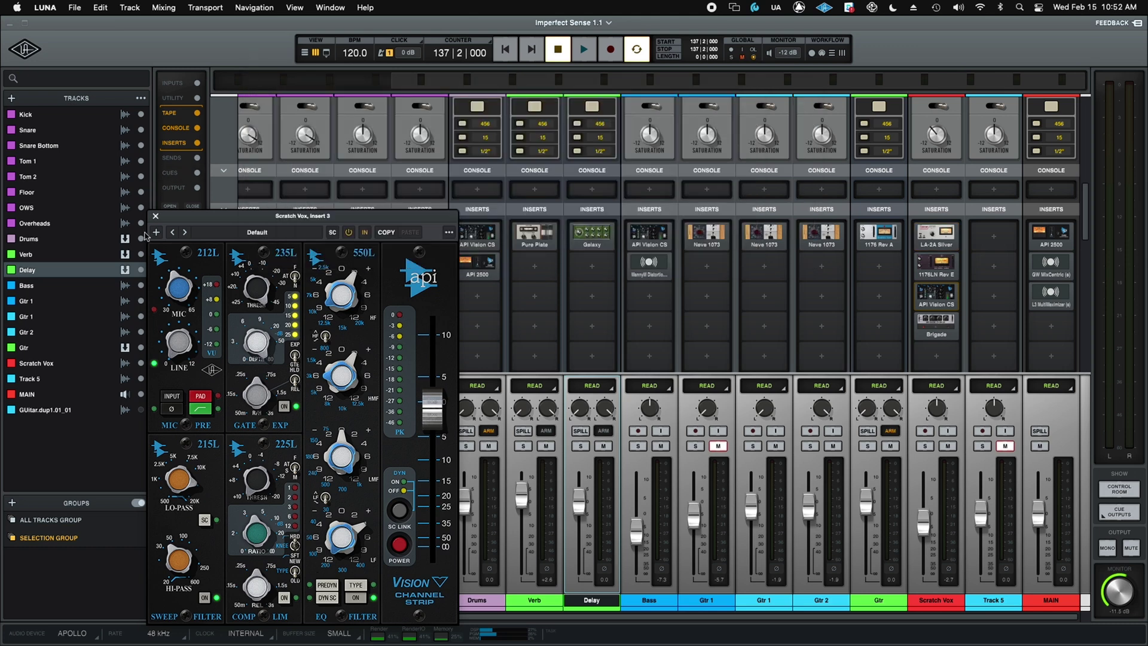
click(155, 216)
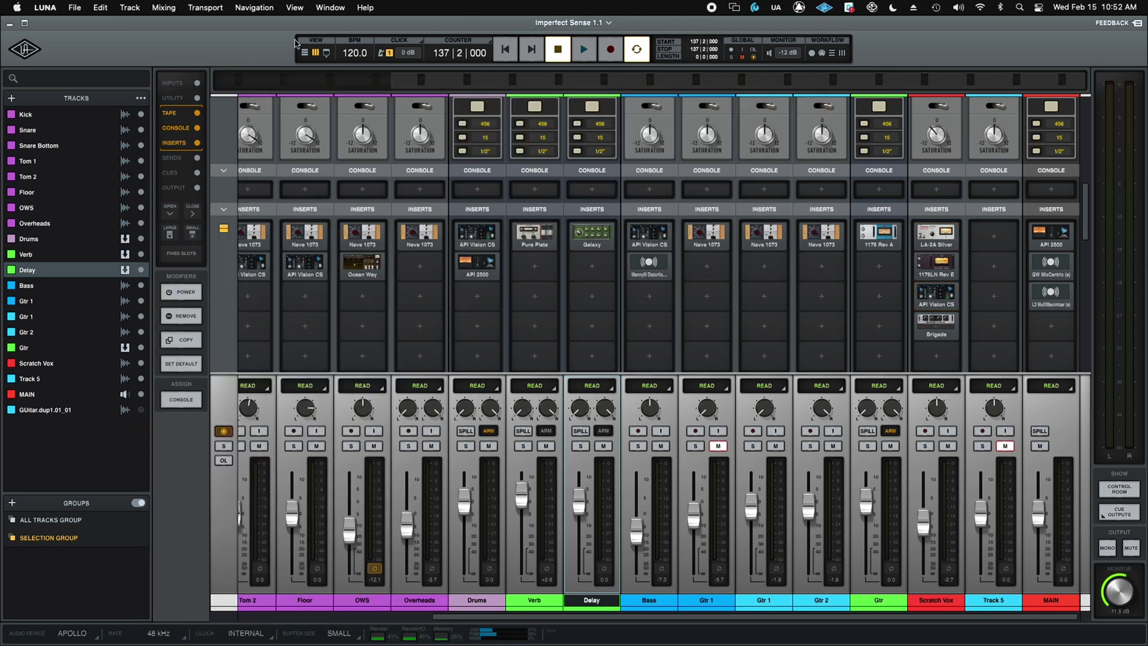
Use Mixing to convert all DSP plug-ins to native, then all native plug-ins to DSP
click(162, 8)
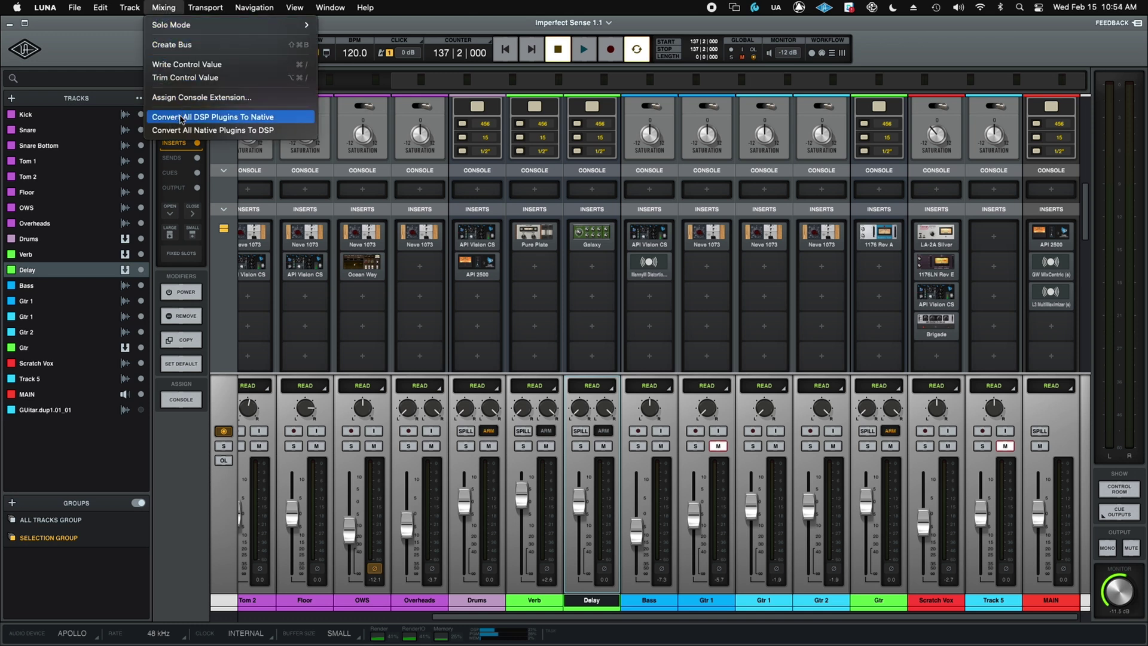
click(180, 119)
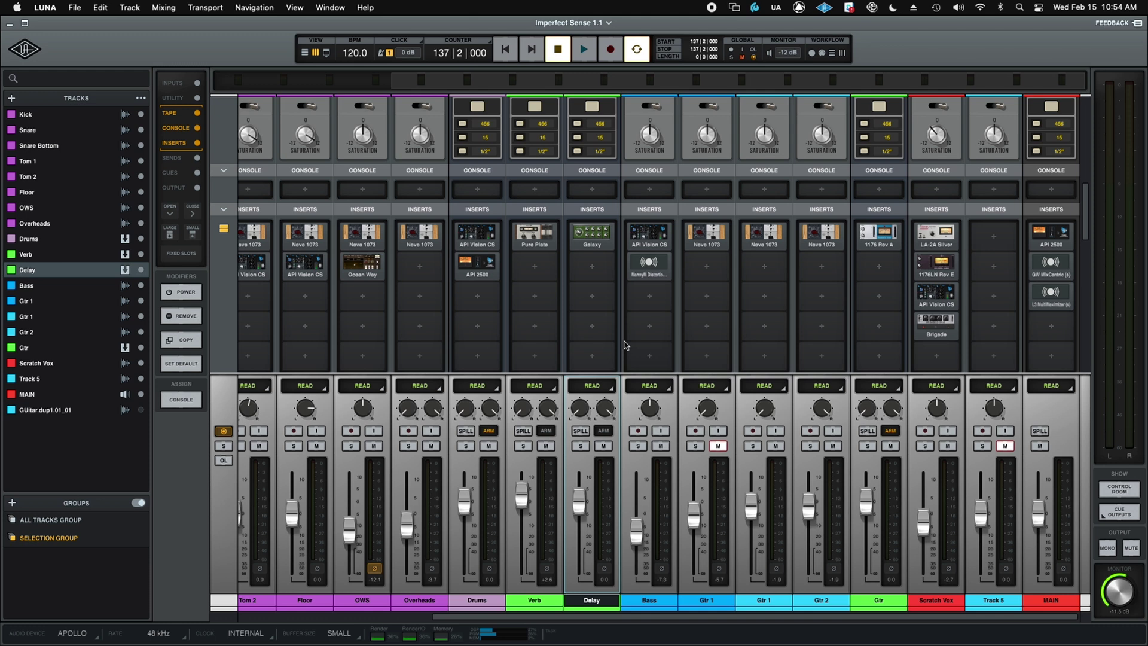
click(161, 8)
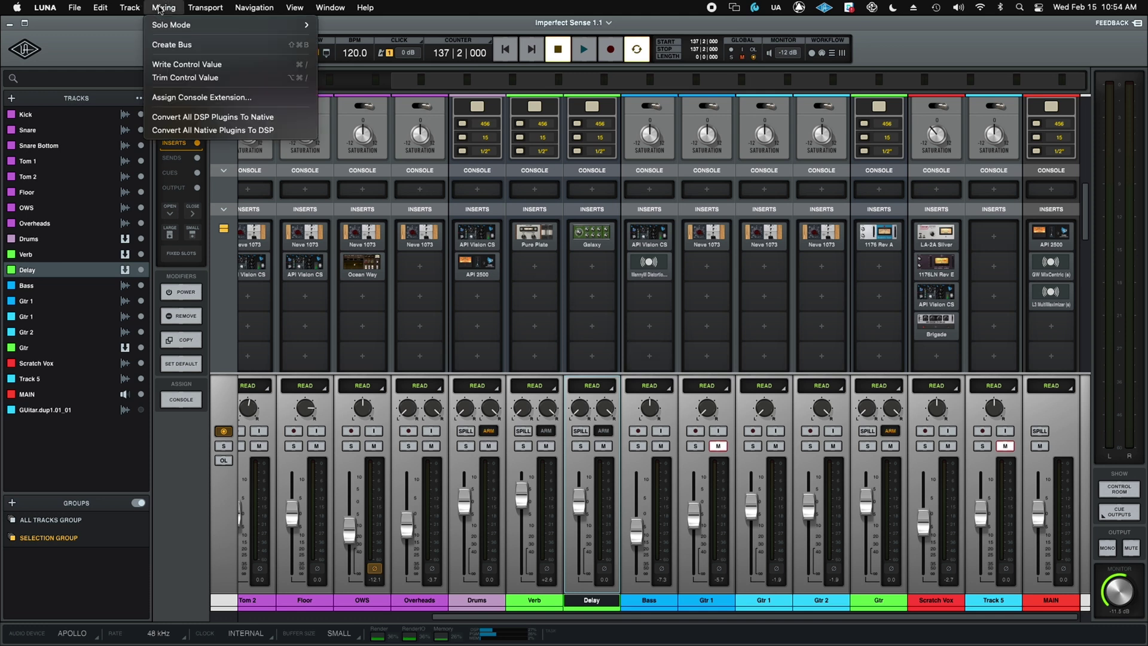
click(214, 132)
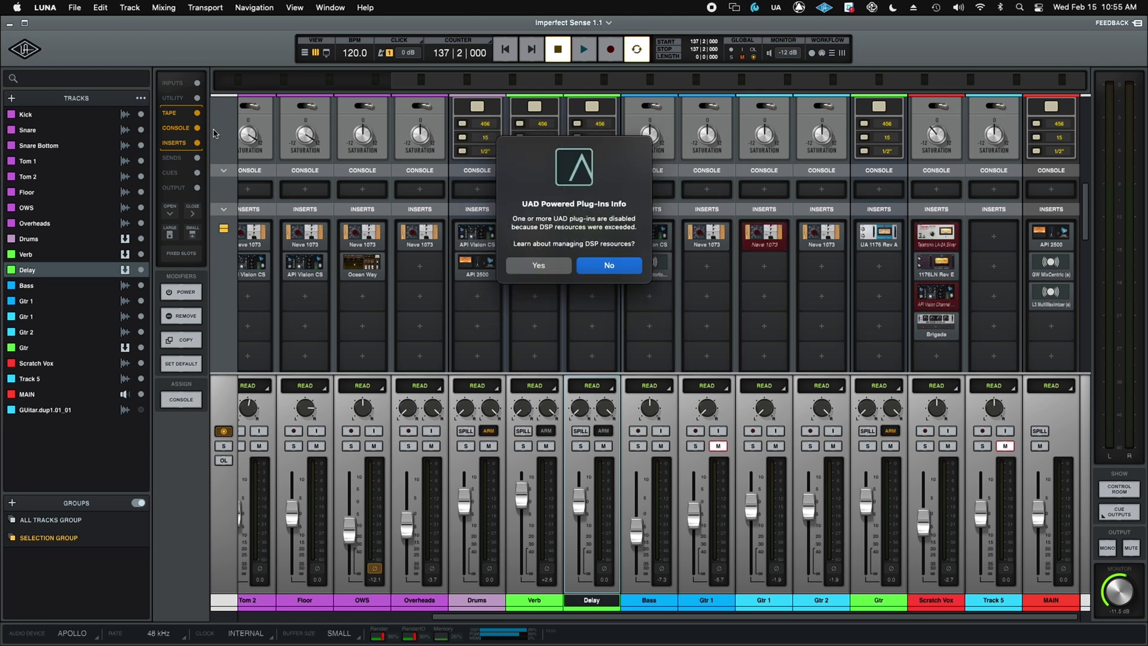
Dismiss the DSP resources notice and open Scratch Vox's disabled LA-2A plug-in
click(609, 264)
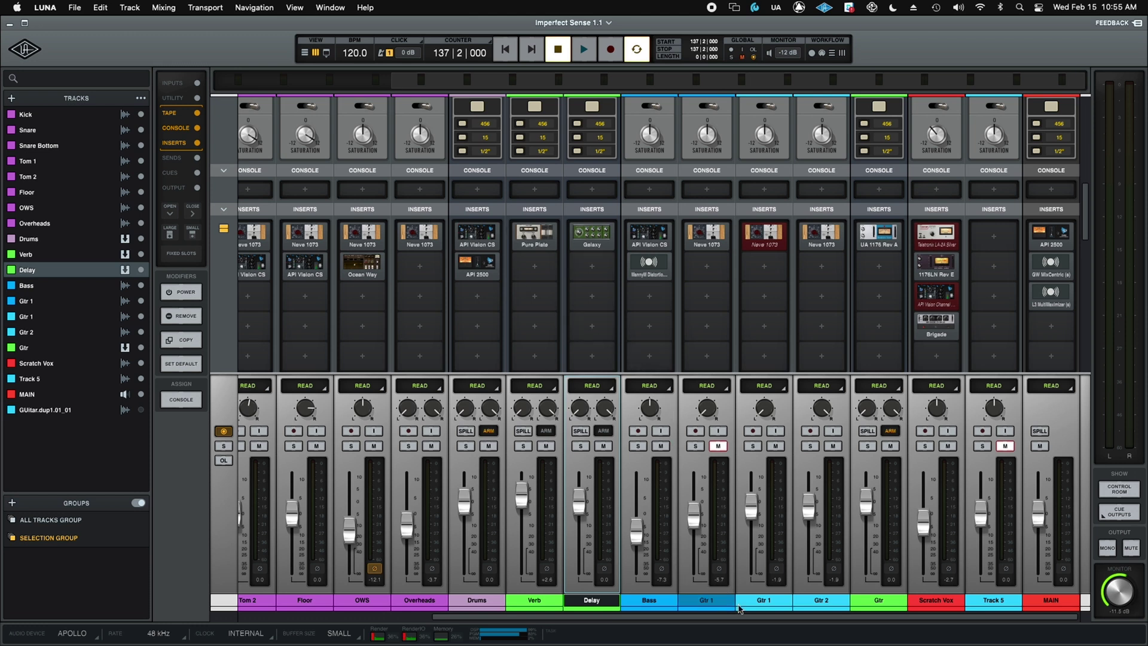
drag(737, 616, 1017, 615)
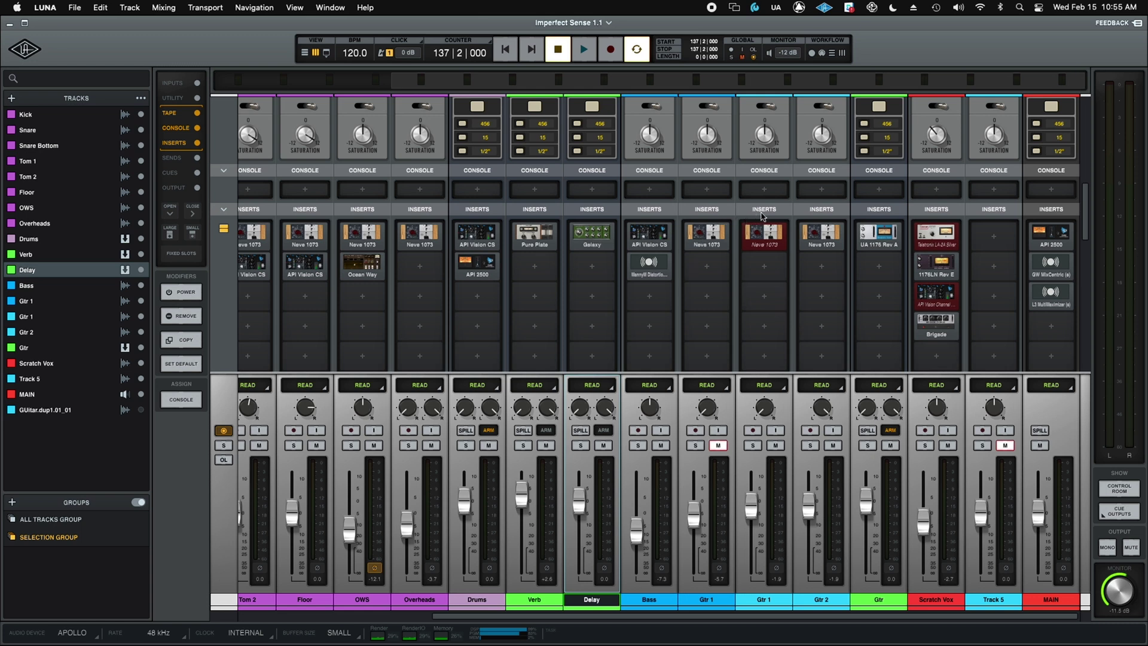
mouse_move(939, 232)
click(939, 232)
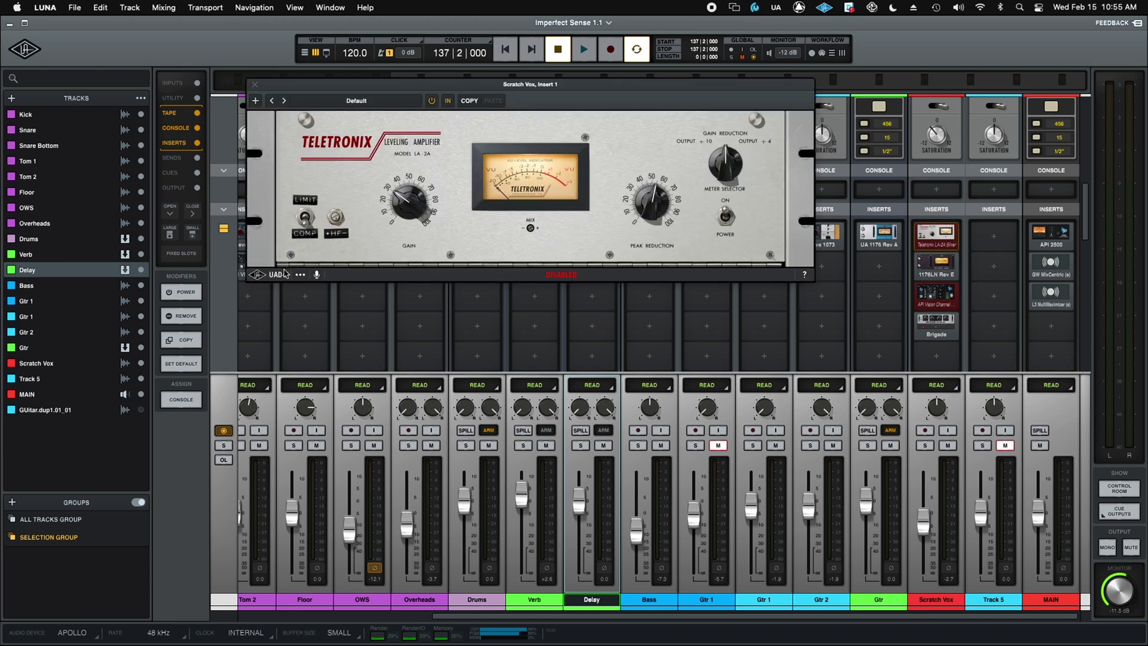
Switch Scratch Vox's LA-2A to native UADx processing, dismissing the DSP notice
click(257, 101)
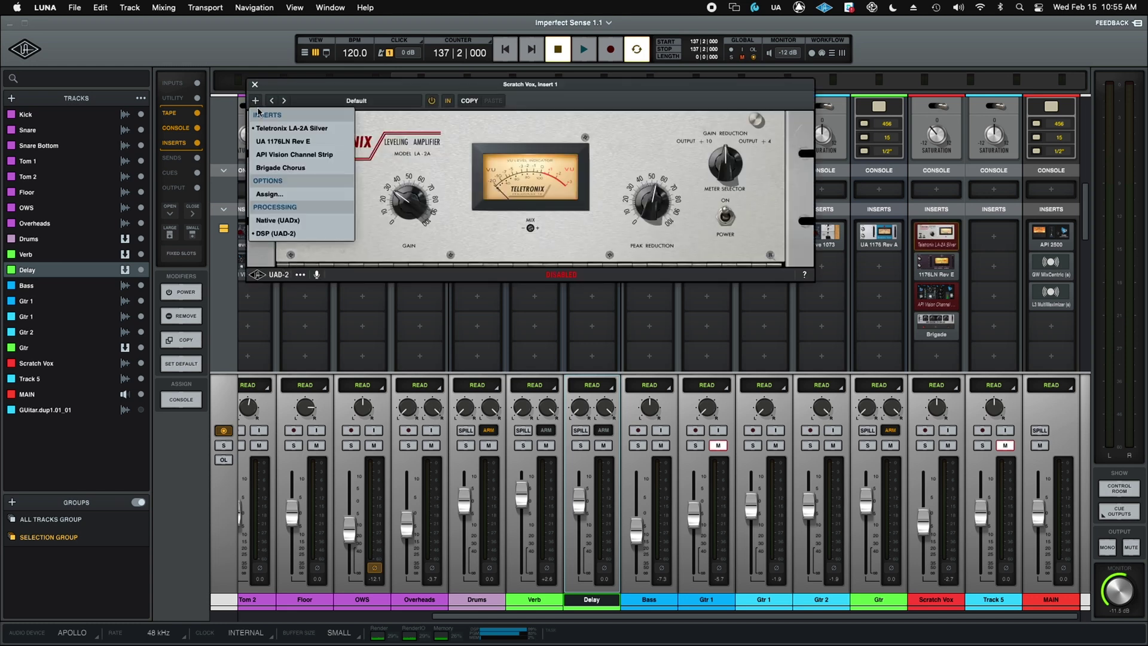
click(275, 219)
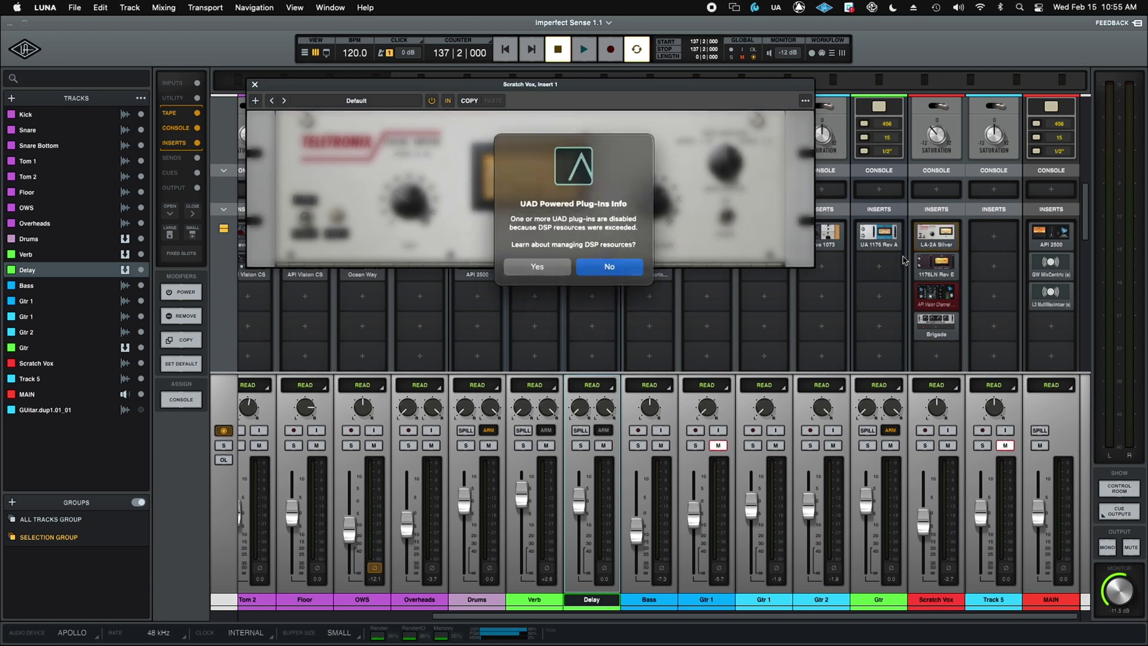
click(598, 268)
Switch Scratch Vox's API Vision Channel Strip to native UADx and close both plug-in windows
click(936, 292)
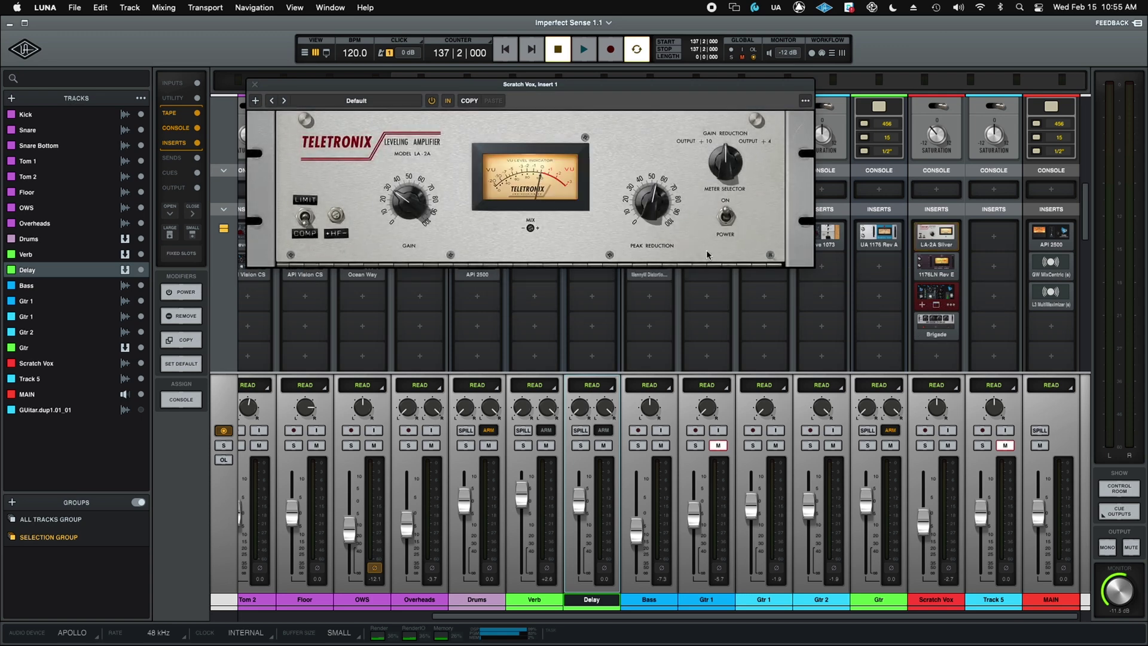
click(156, 232)
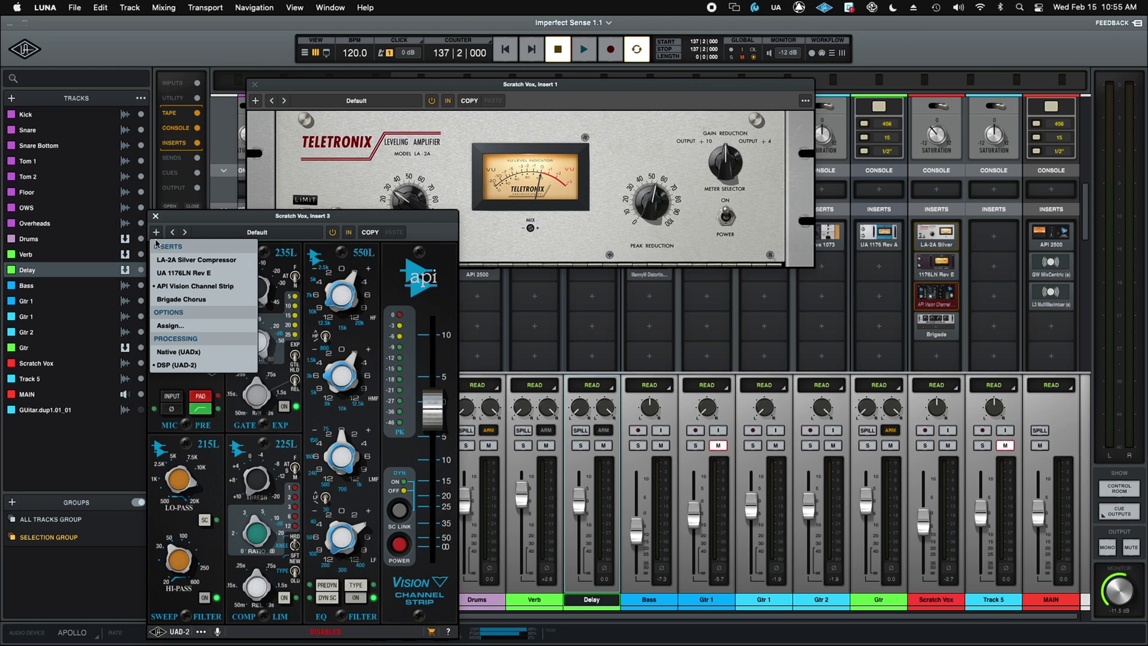
click(160, 354)
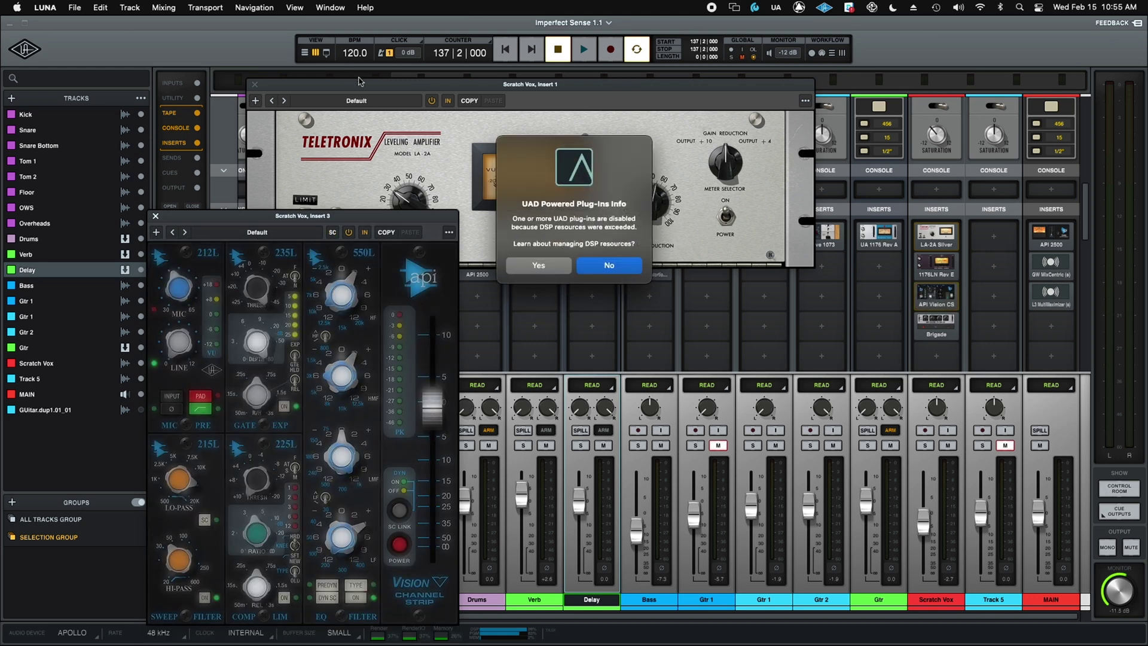
click(609, 266)
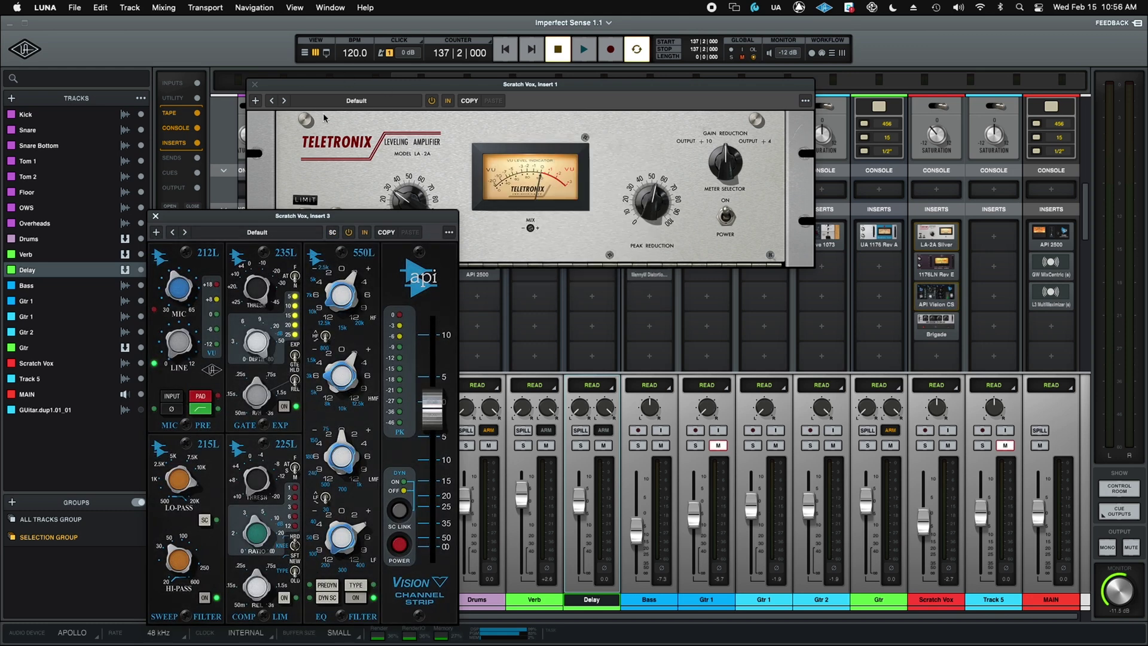
click(156, 216)
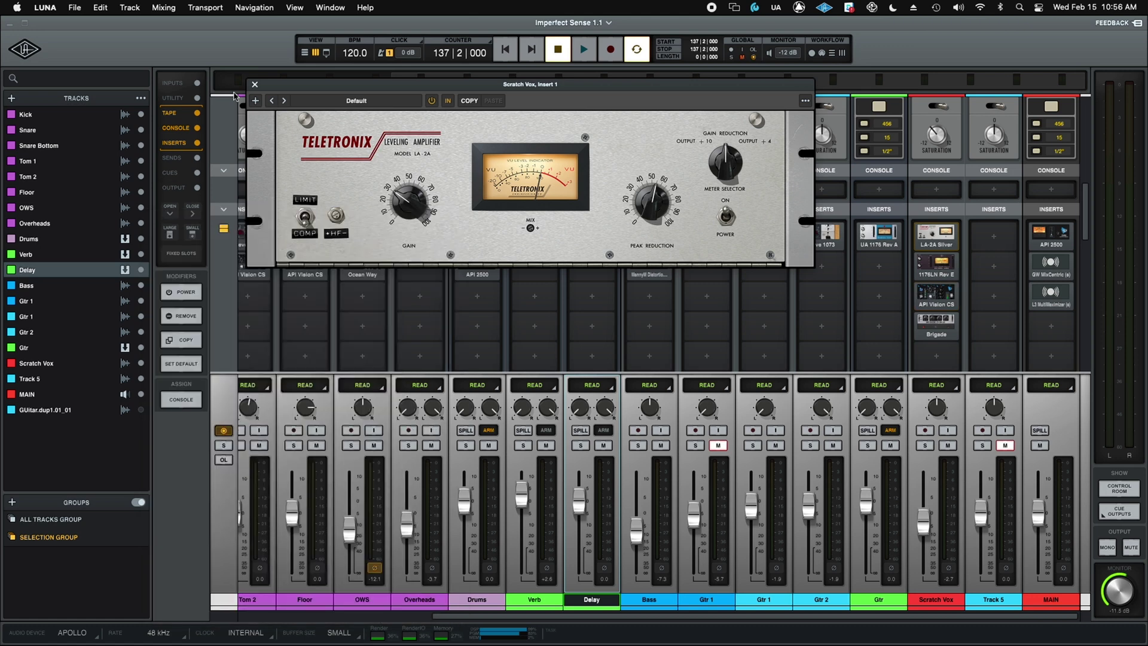
click(255, 86)
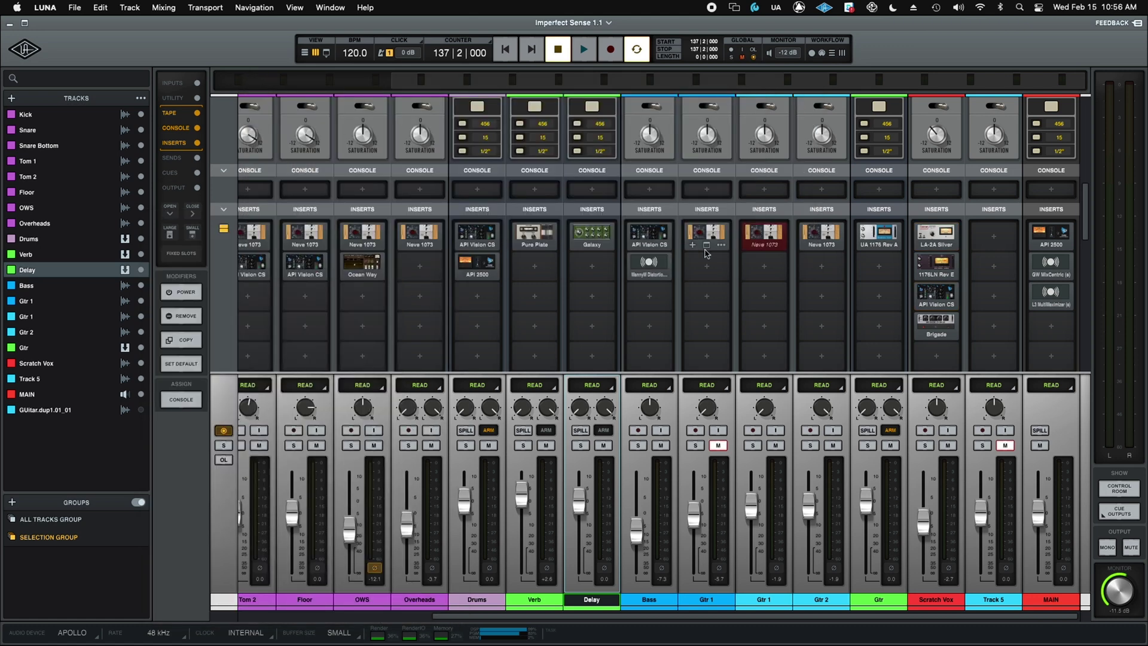
Switch Gtr 1's disabled Neve 1073 to native UADx and close its window
click(758, 235)
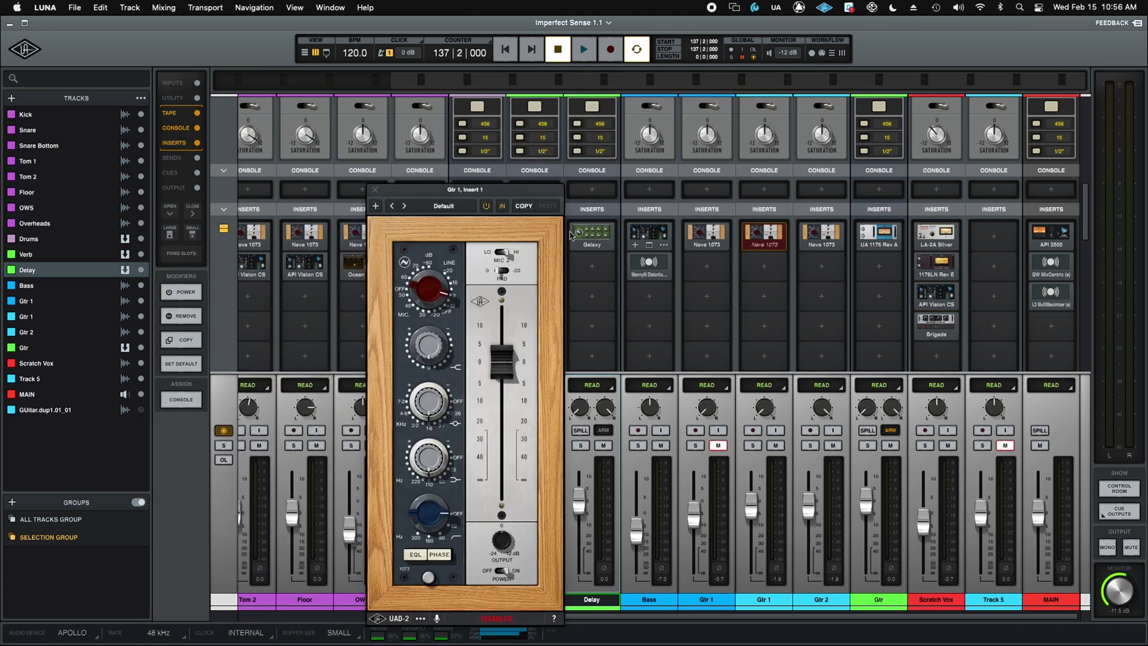
click(376, 205)
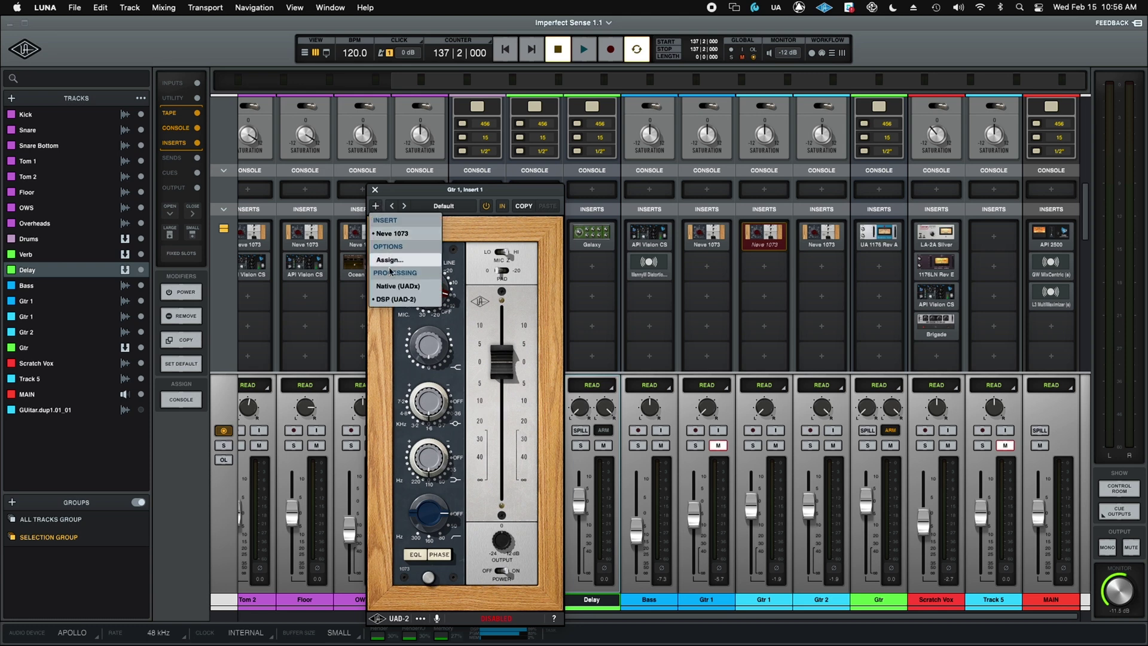
click(395, 288)
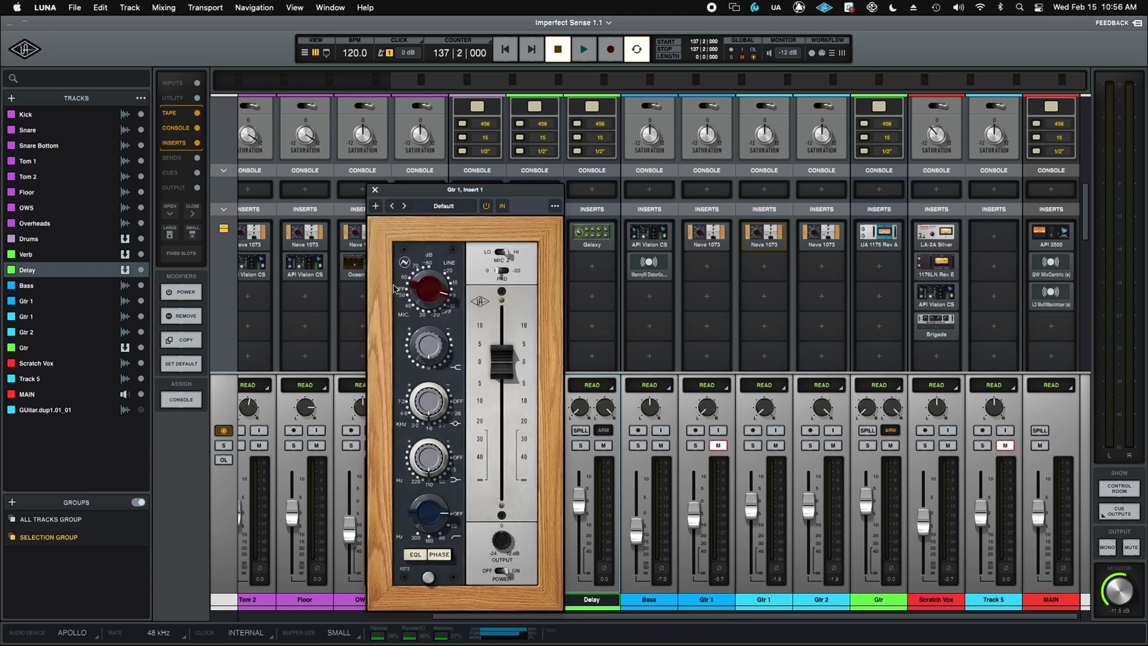
click(375, 190)
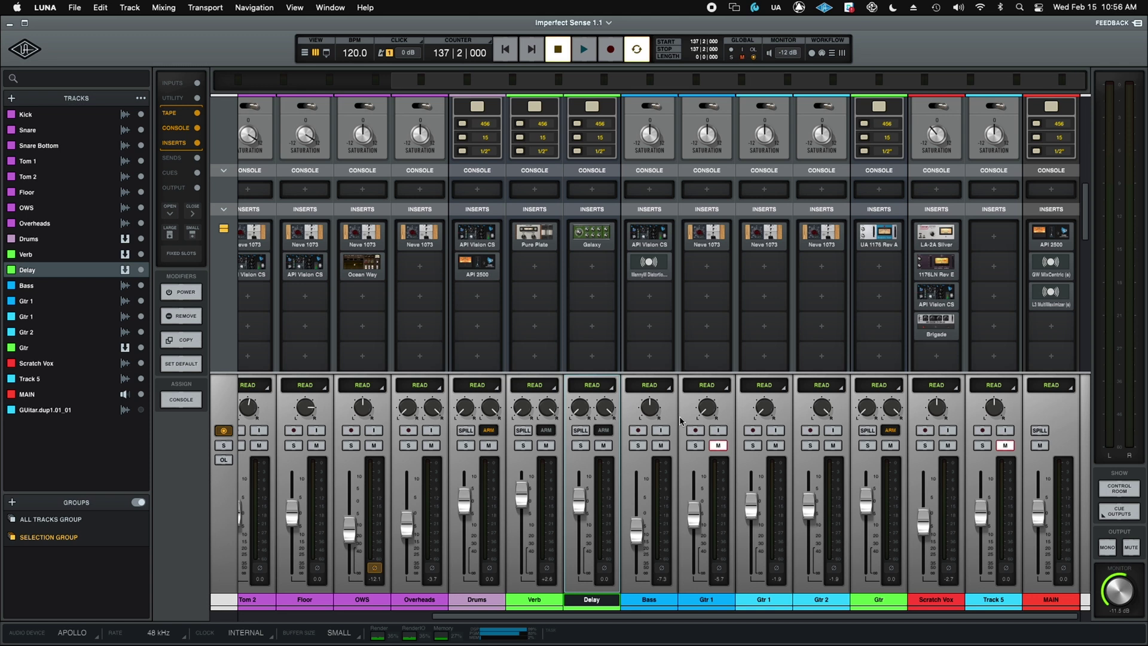
drag(802, 617, 924, 607)
Open the Bass track's API Vision Channel Strip, move it fully into view, then close it
click(648, 233)
click(504, 243)
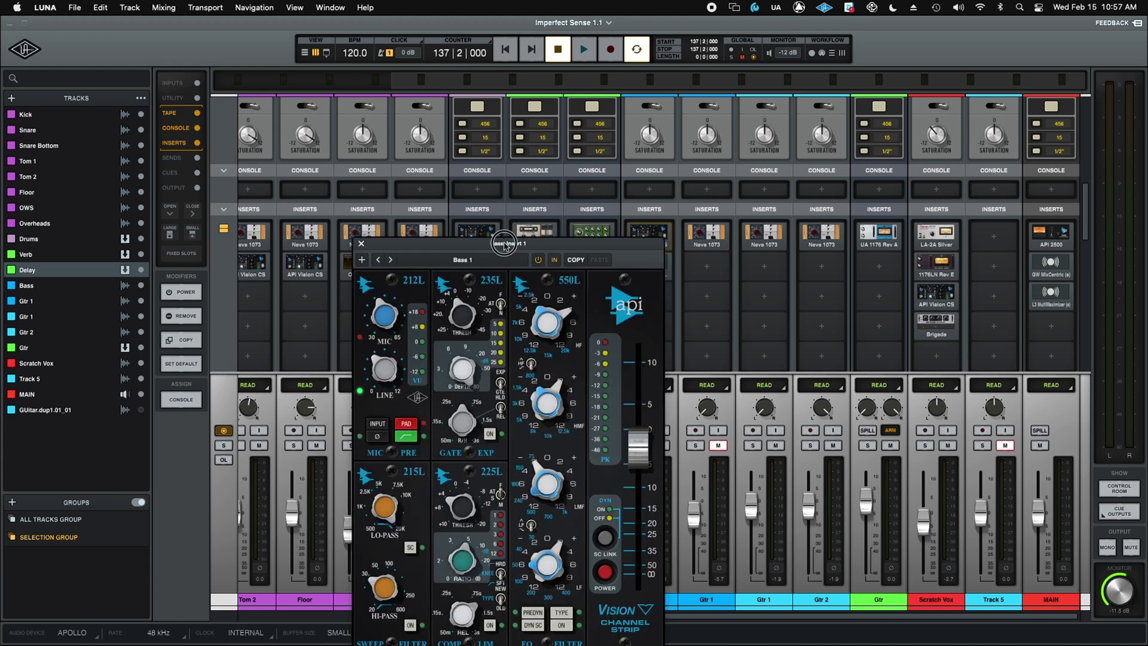
drag(504, 243, 507, 143)
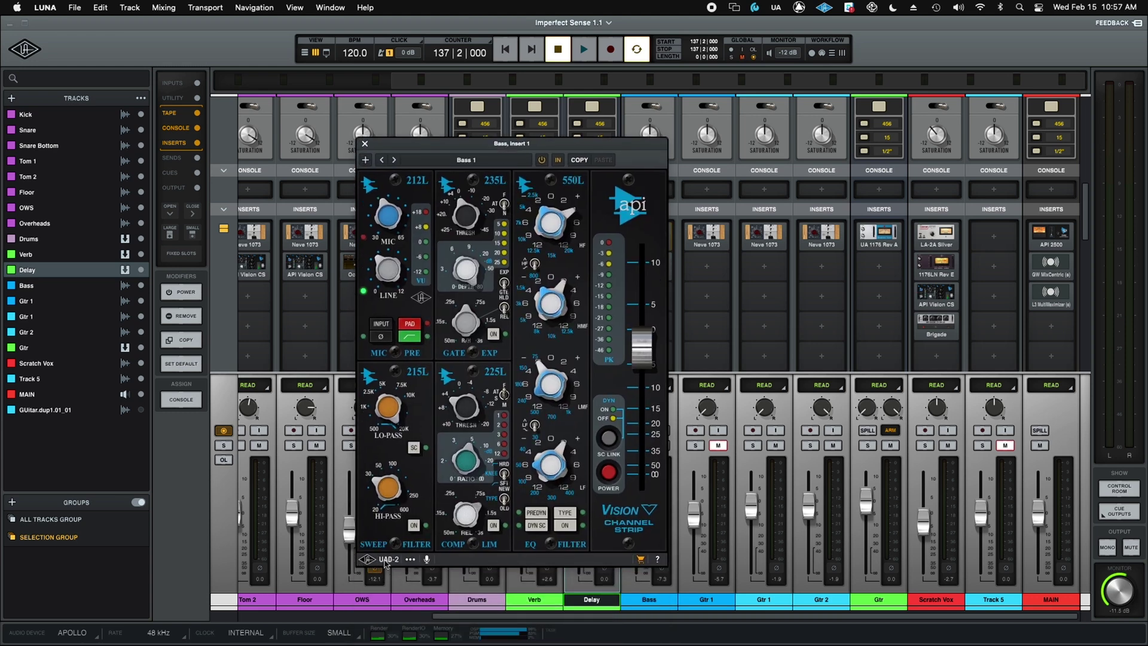
click(365, 146)
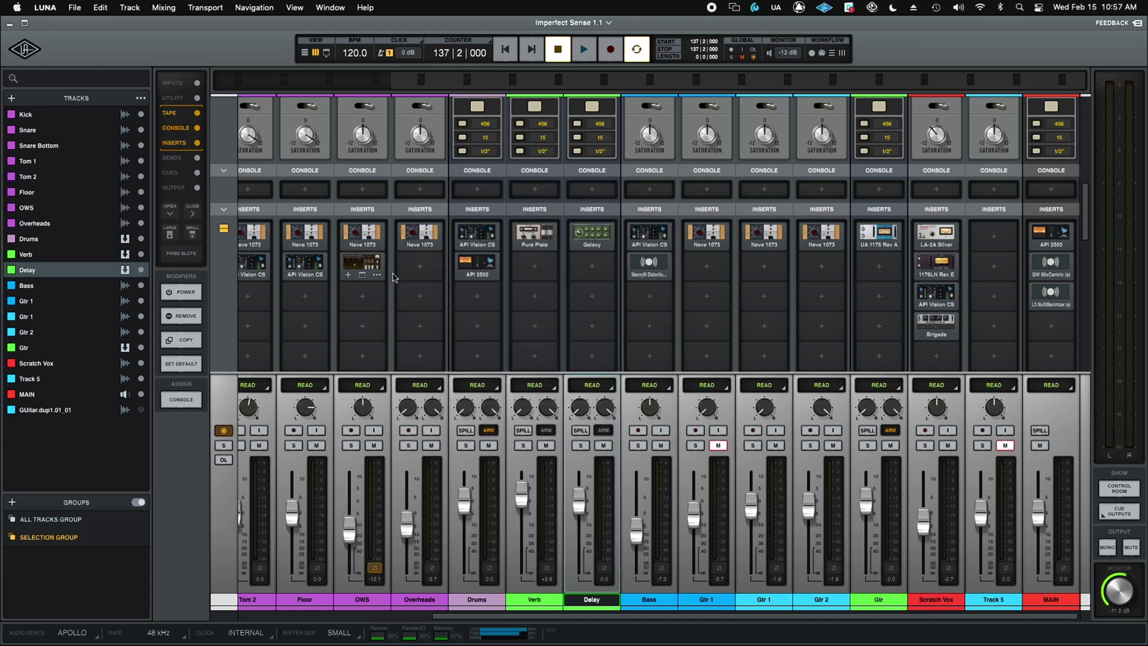
Change the session's audio device from APOLLO to NATIVE and dismiss the DSP notice
click(76, 633)
click(61, 620)
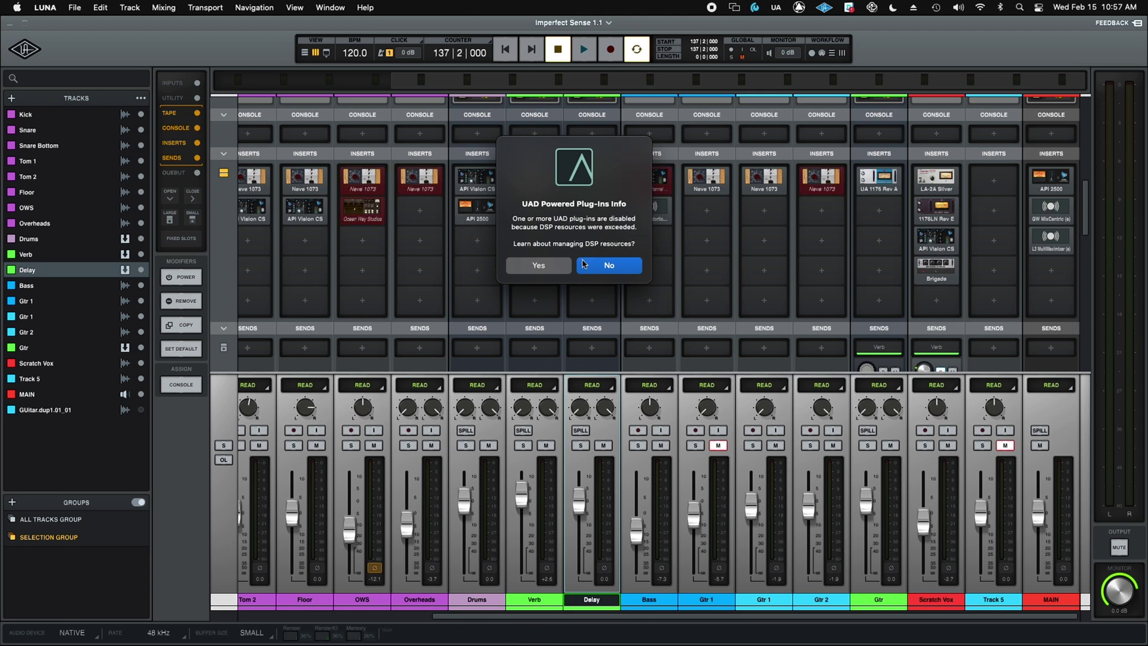
click(604, 267)
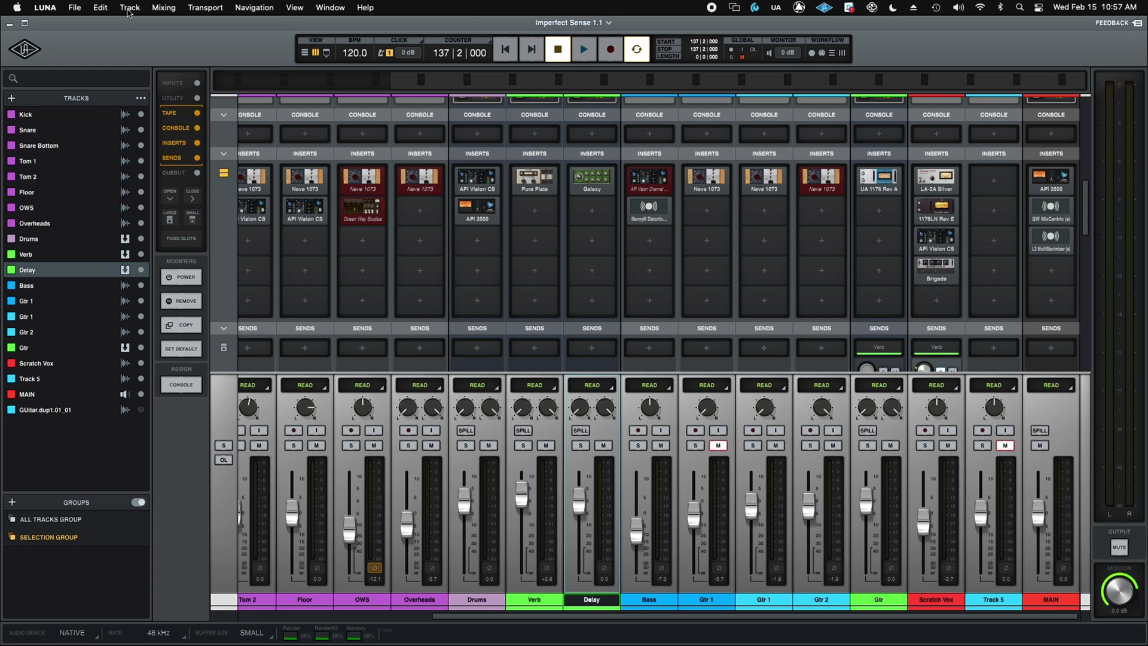
Convert all remaining DSP plug-ins to native and open OWS's Ocean Way Studios plug-in
click(163, 8)
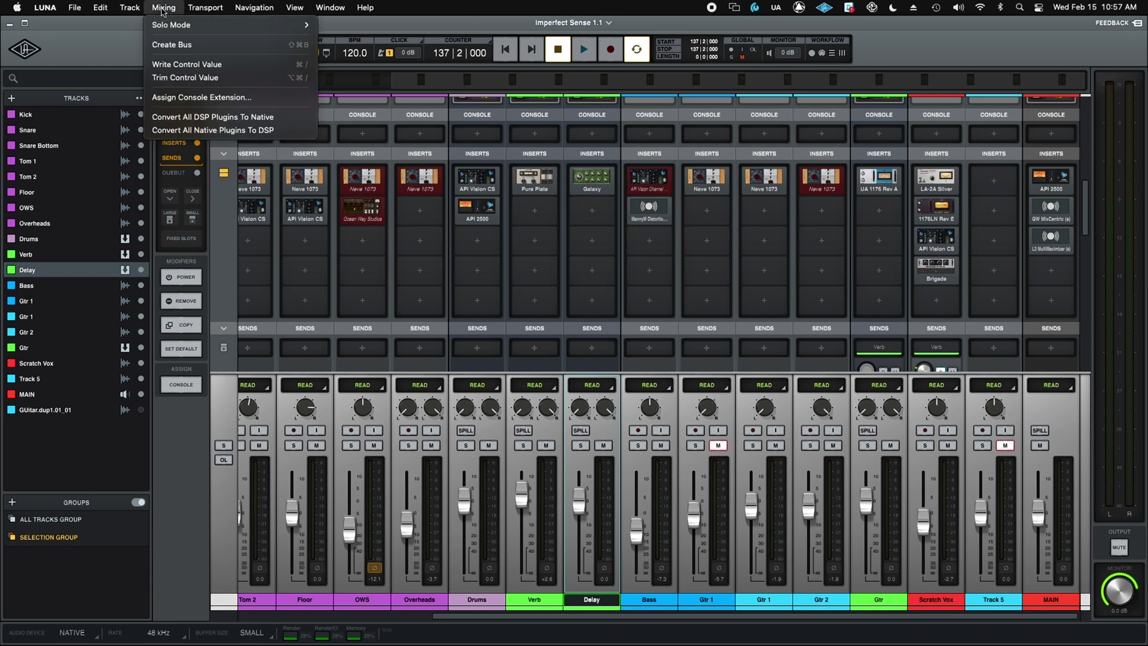
click(196, 118)
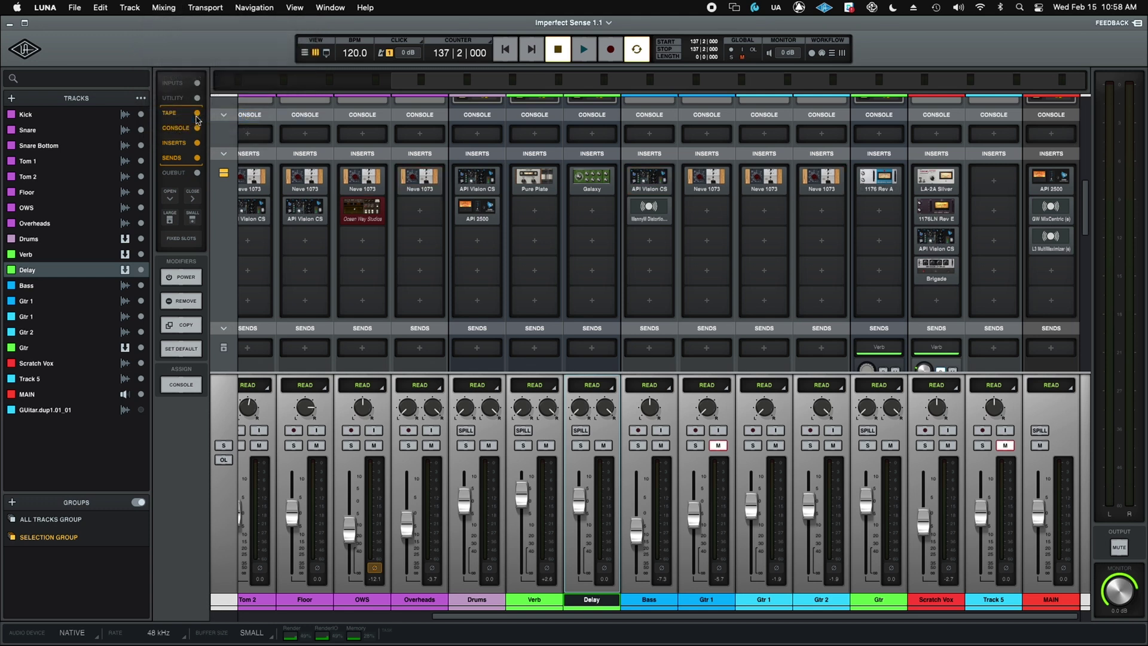
click(363, 208)
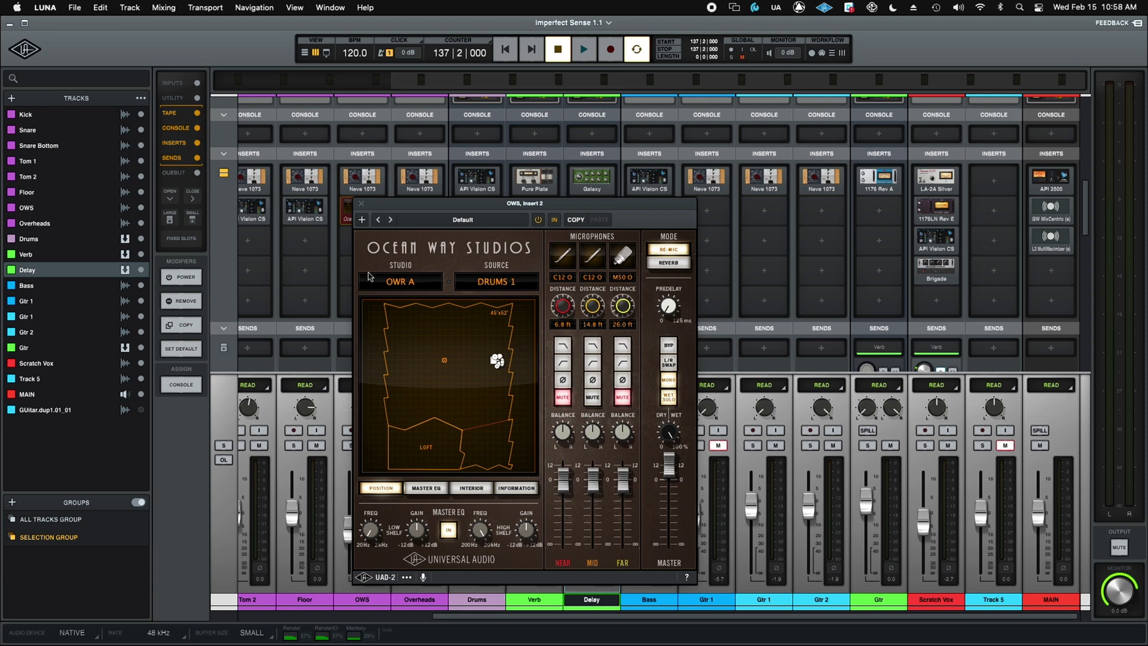
Close the Ocean Way Studios plug-in window to bring back the full mixer
click(362, 220)
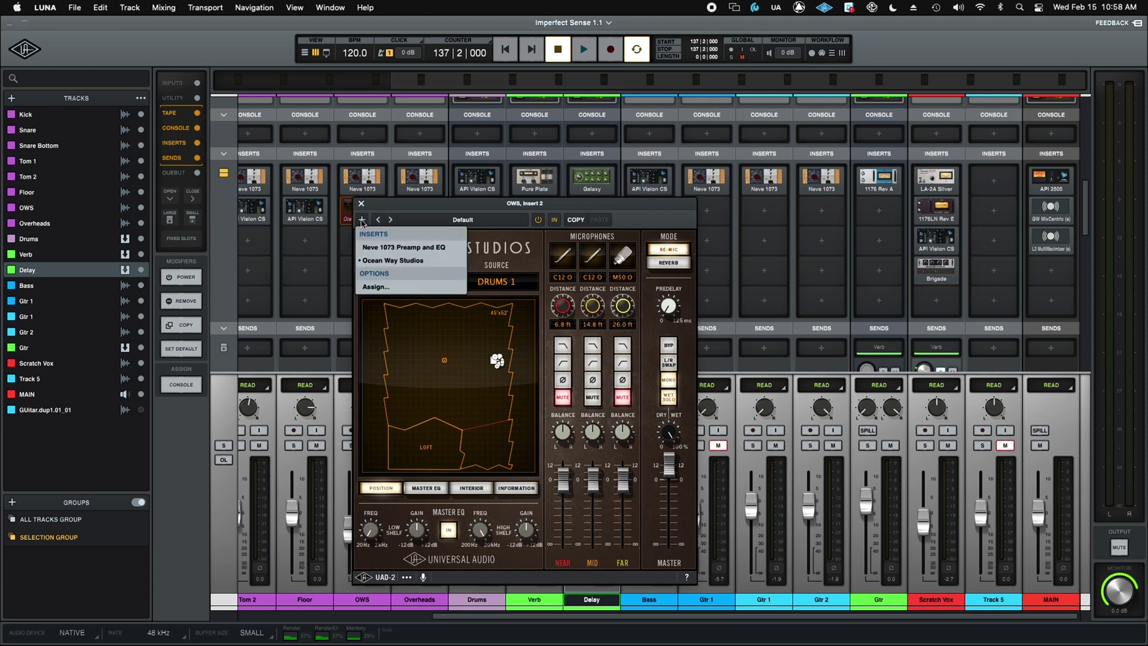
click(362, 205)
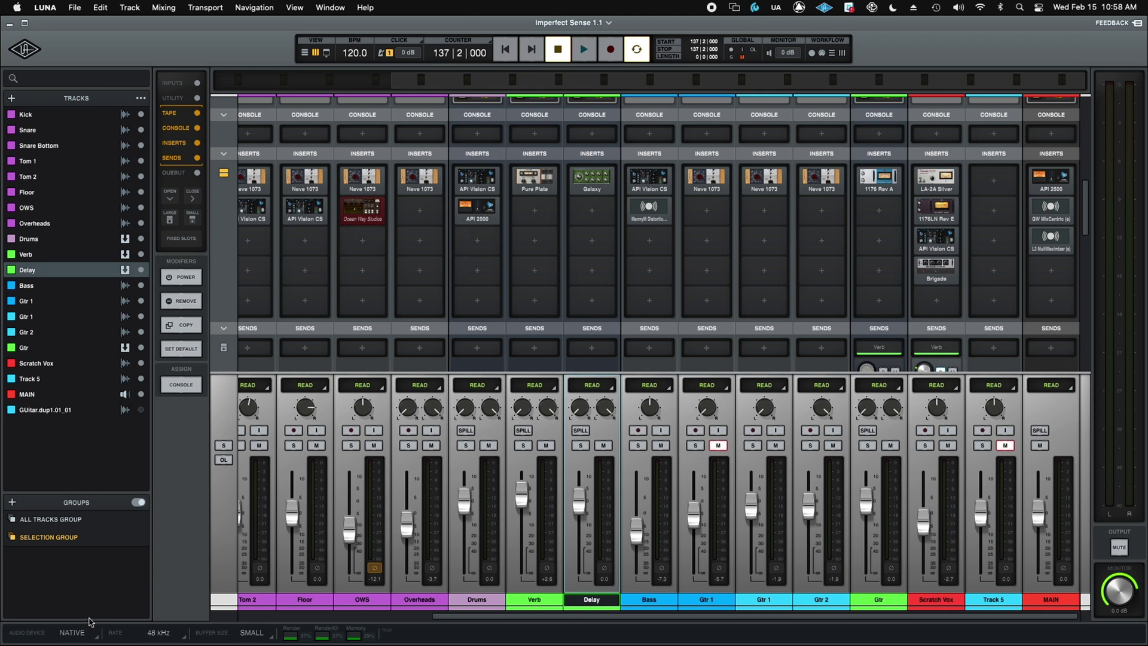
Switch the audio device to APOLLO, then test playback and Scratch Vox record-arming
click(73, 632)
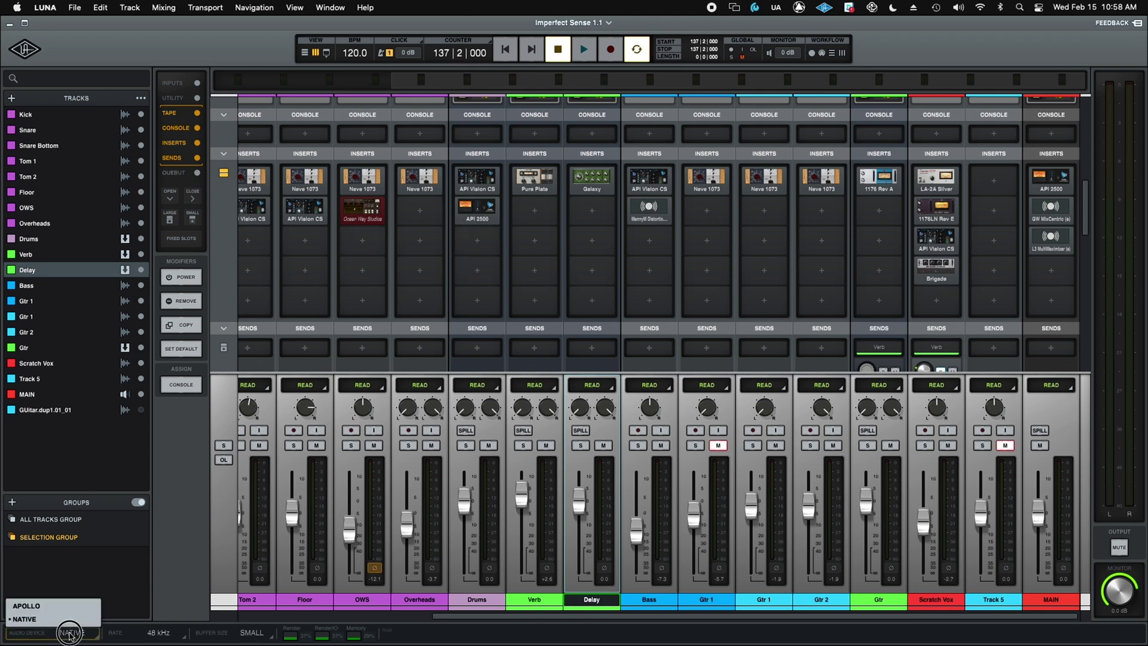
click(28, 606)
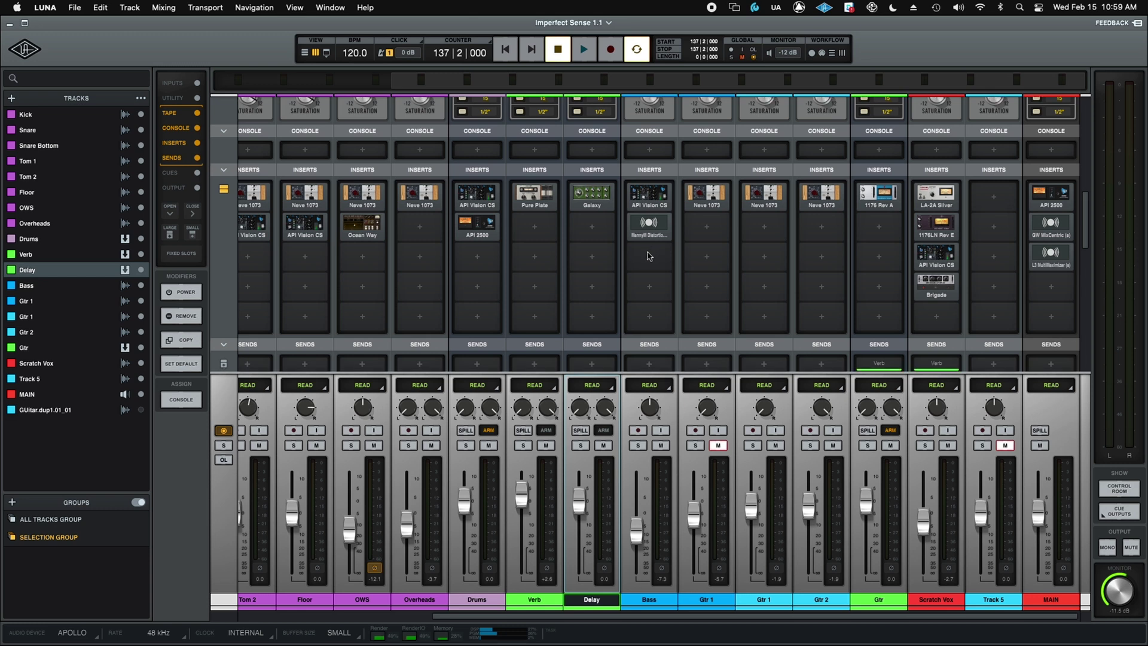
key(space)
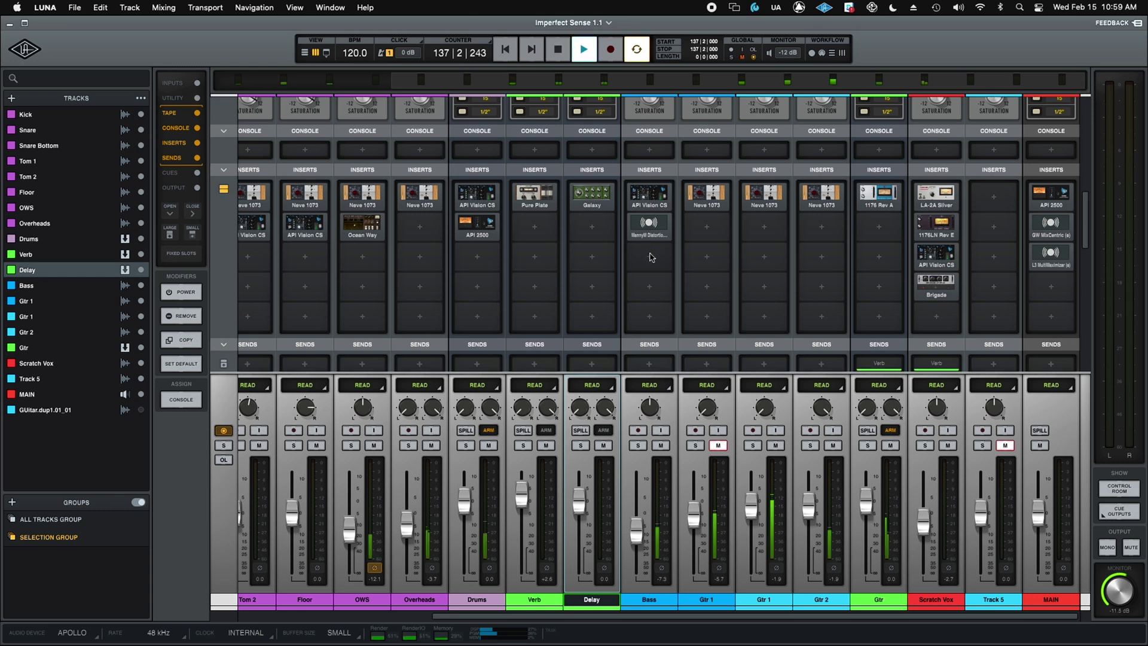
key(space)
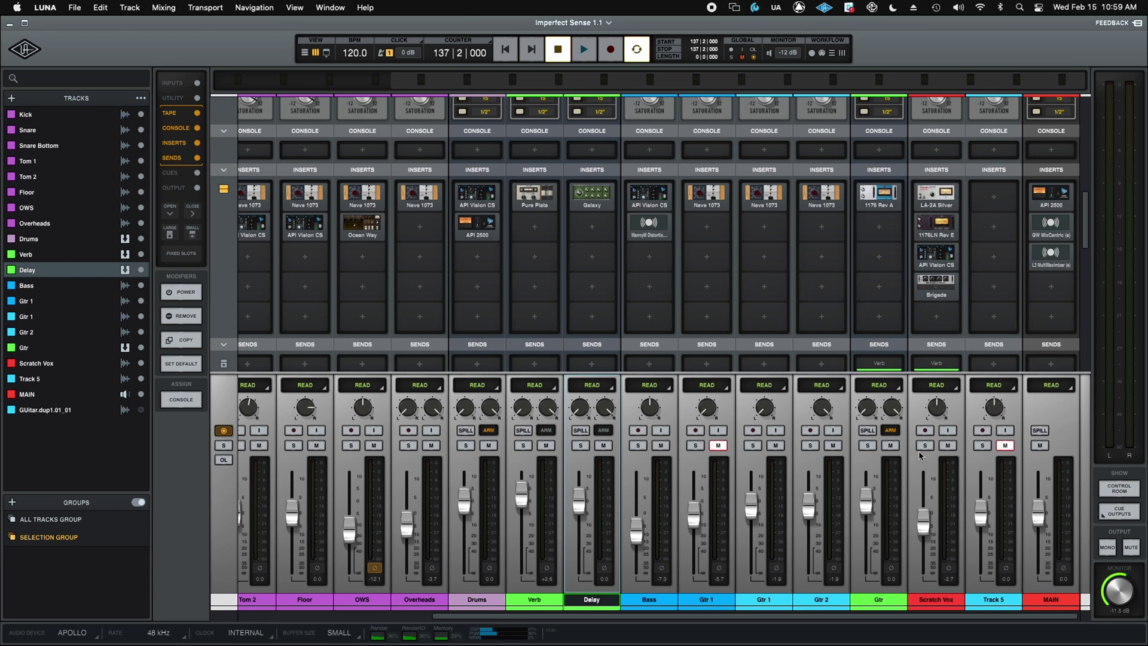
click(925, 431)
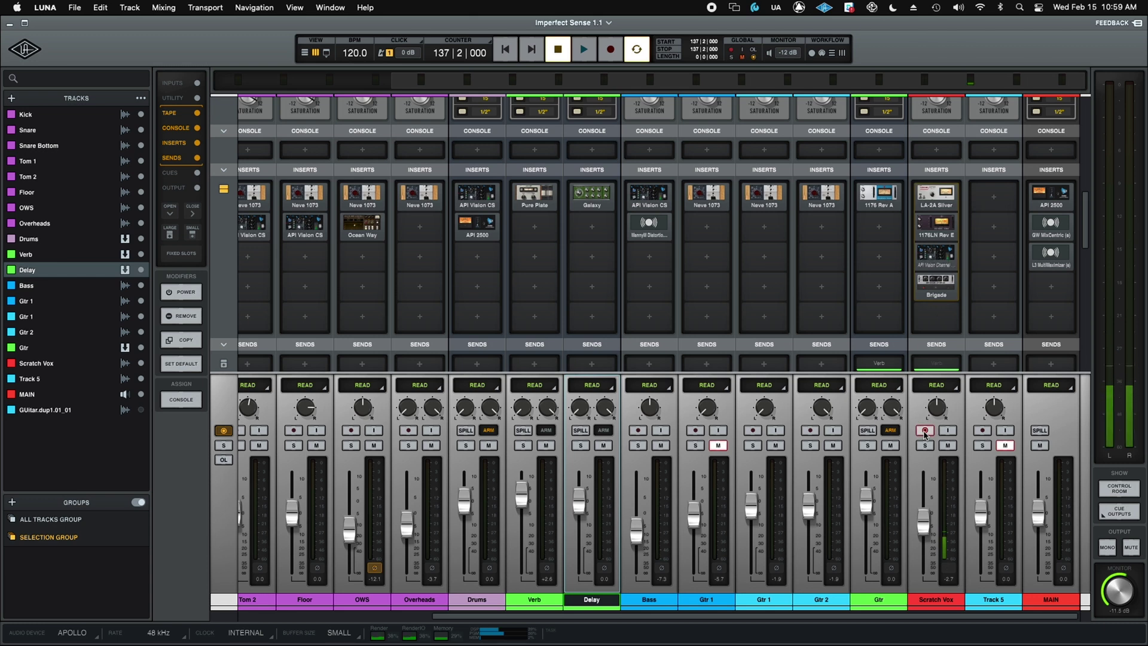
click(925, 431)
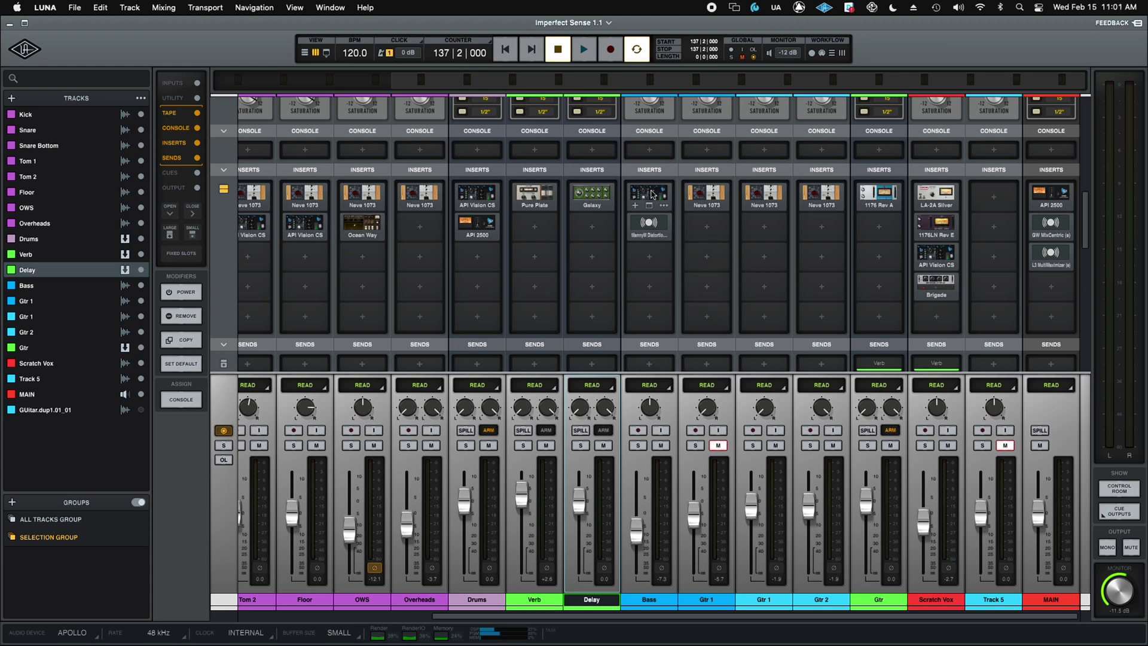
Copy the Bass API Vision settings into a new API Vision Channel Strip on Gtr 1 Insert 2
click(652, 194)
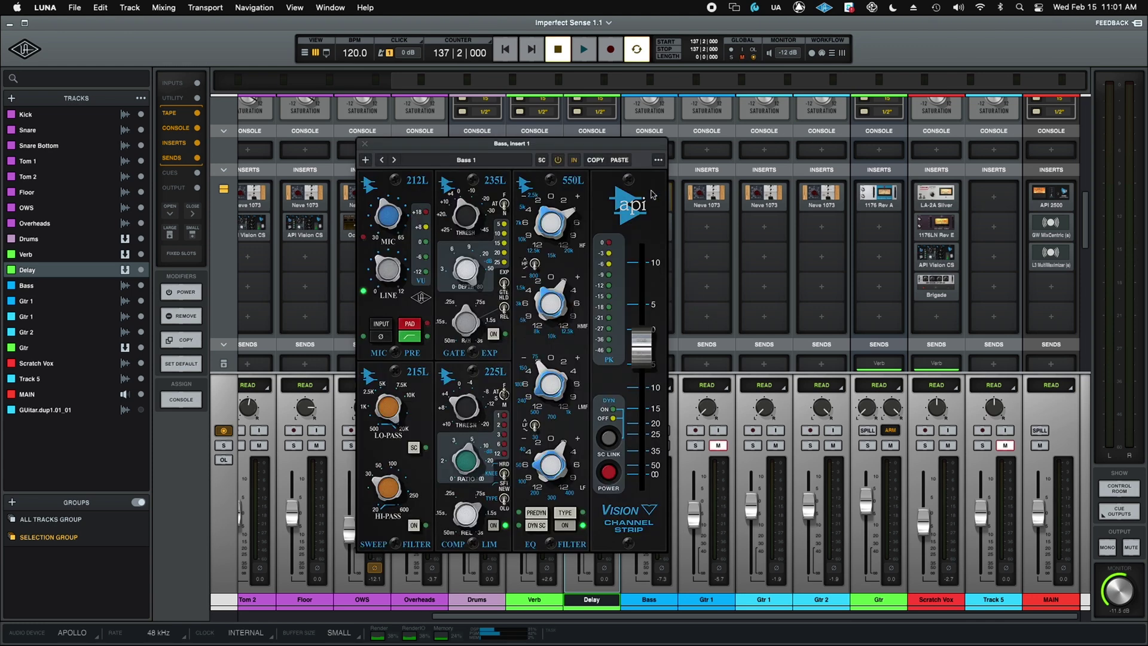
click(595, 161)
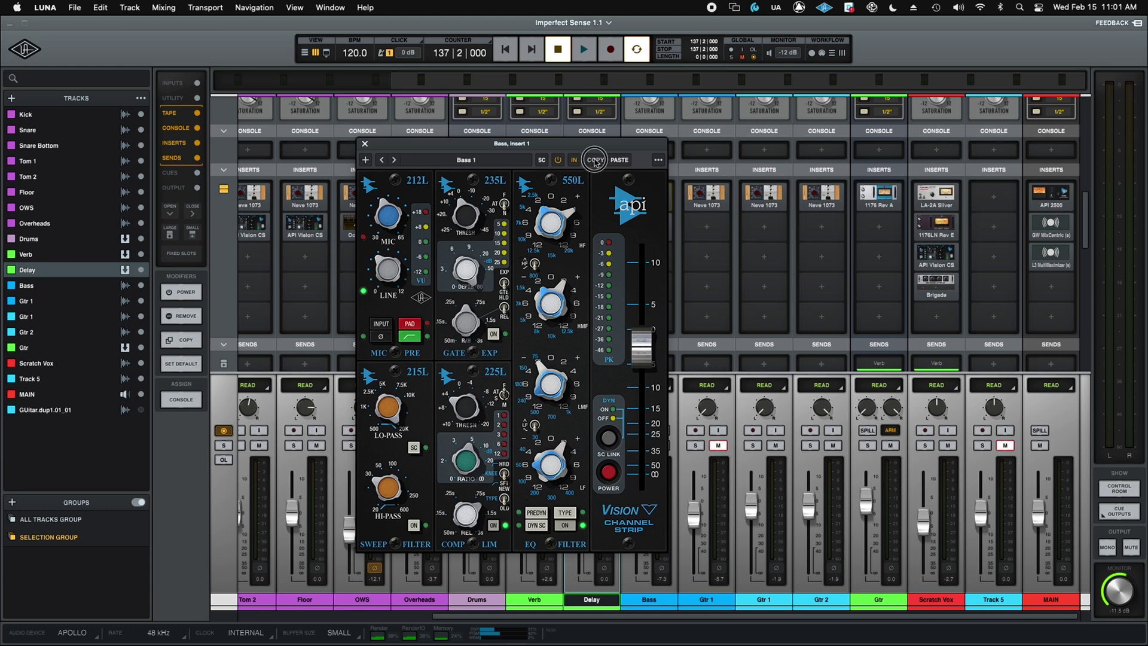
click(705, 230)
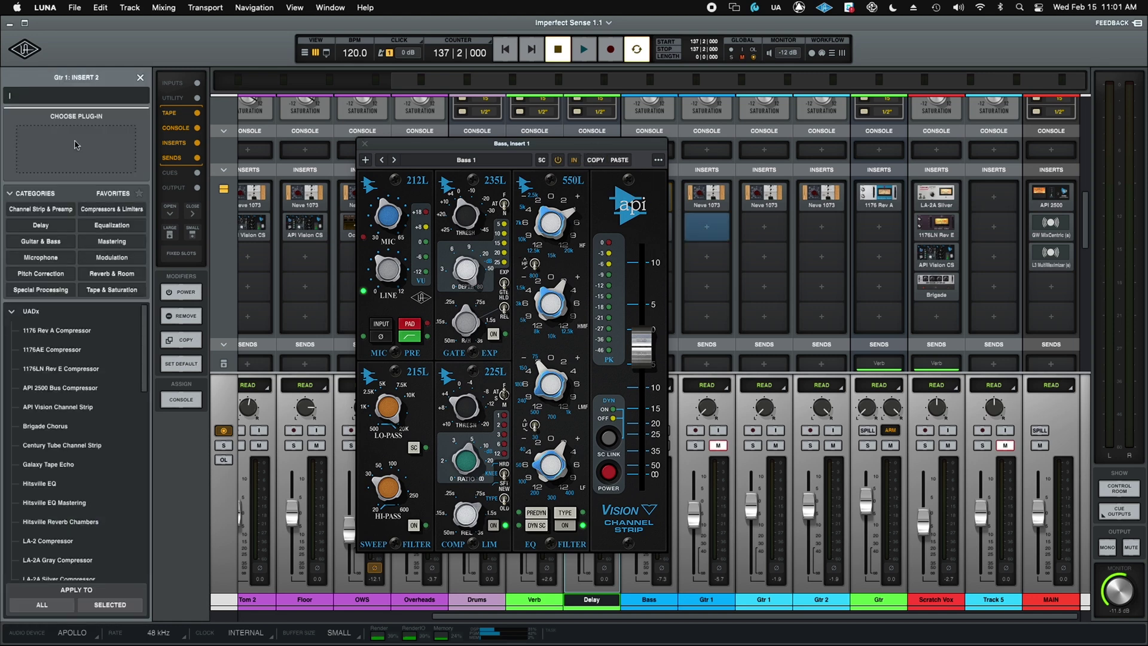
click(69, 96)
text(vis)
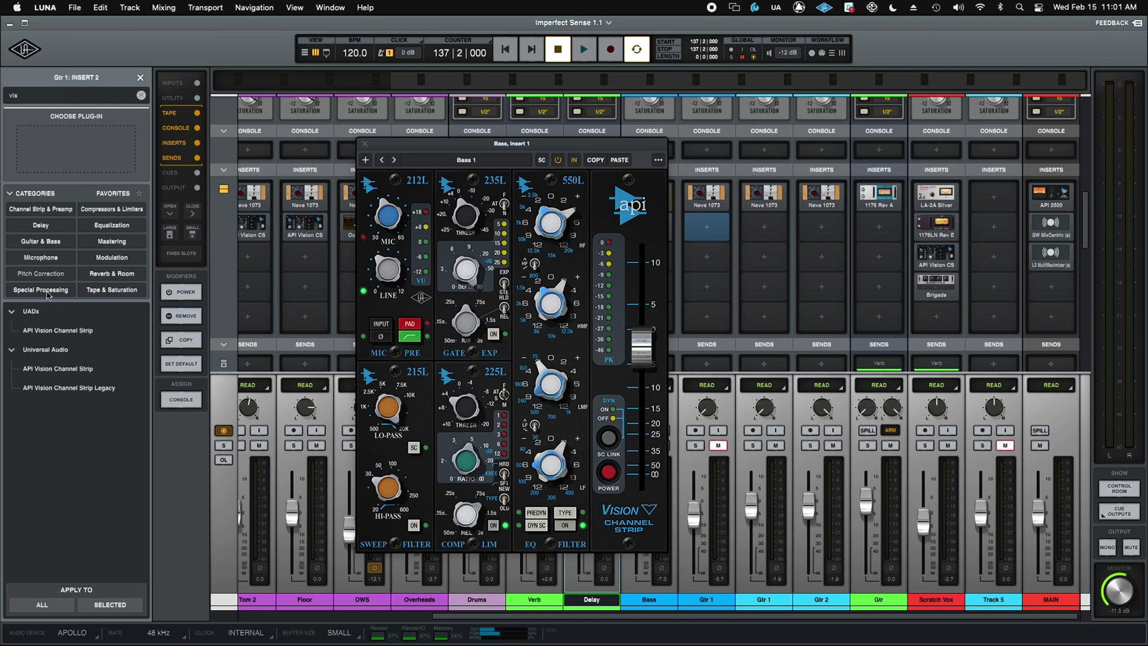
click(63, 375)
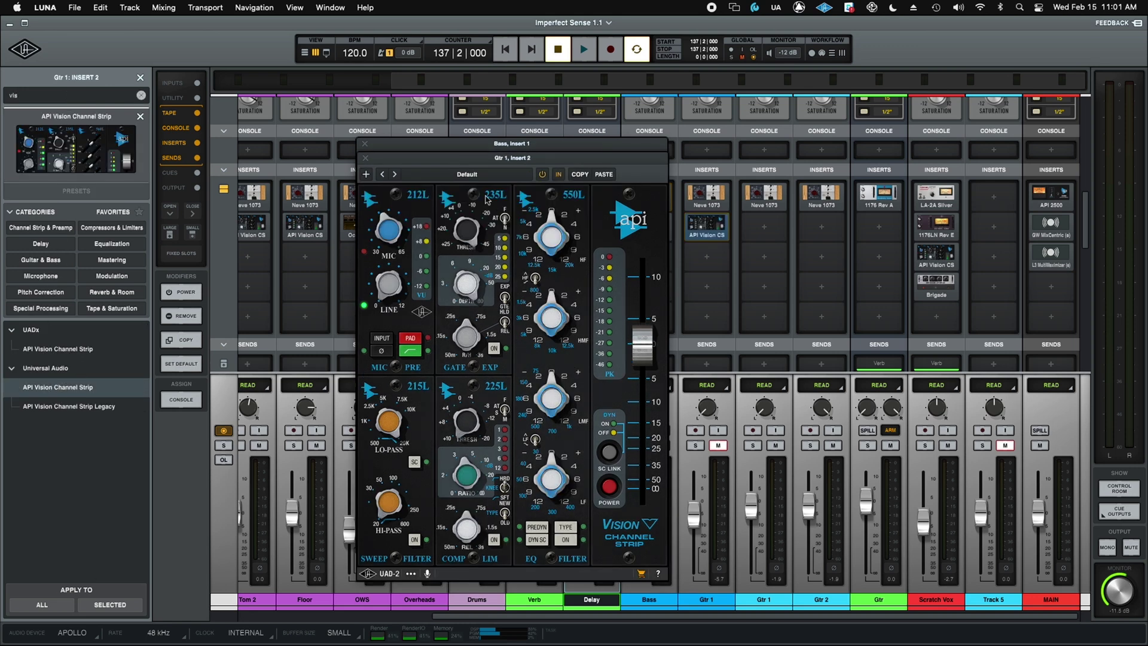
click(605, 176)
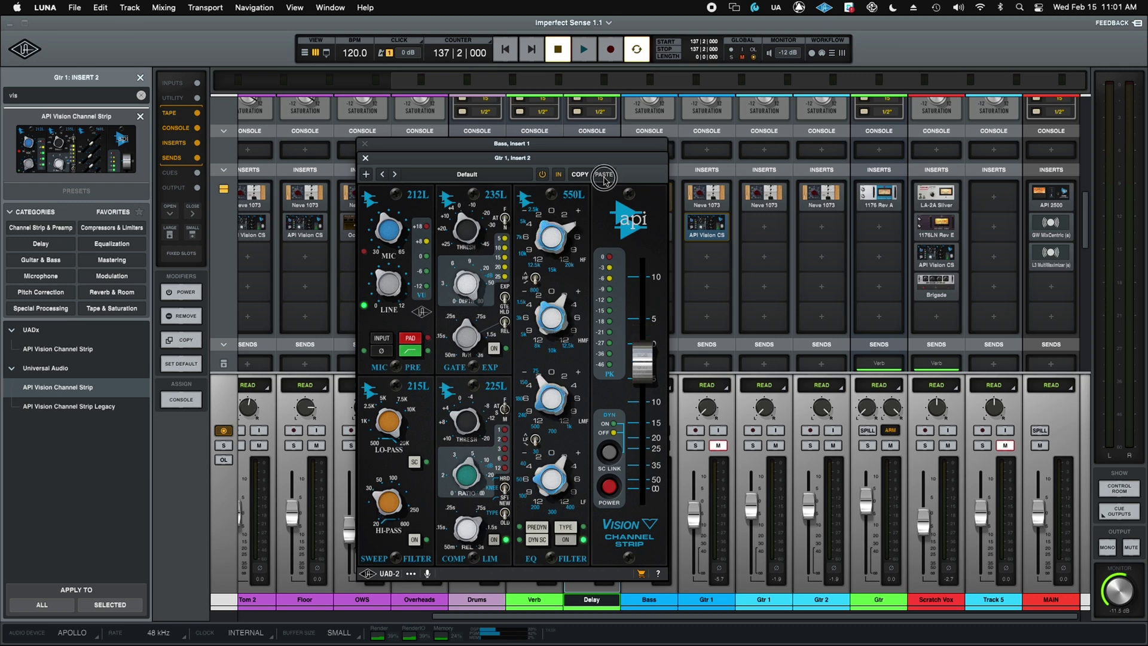
click(365, 159)
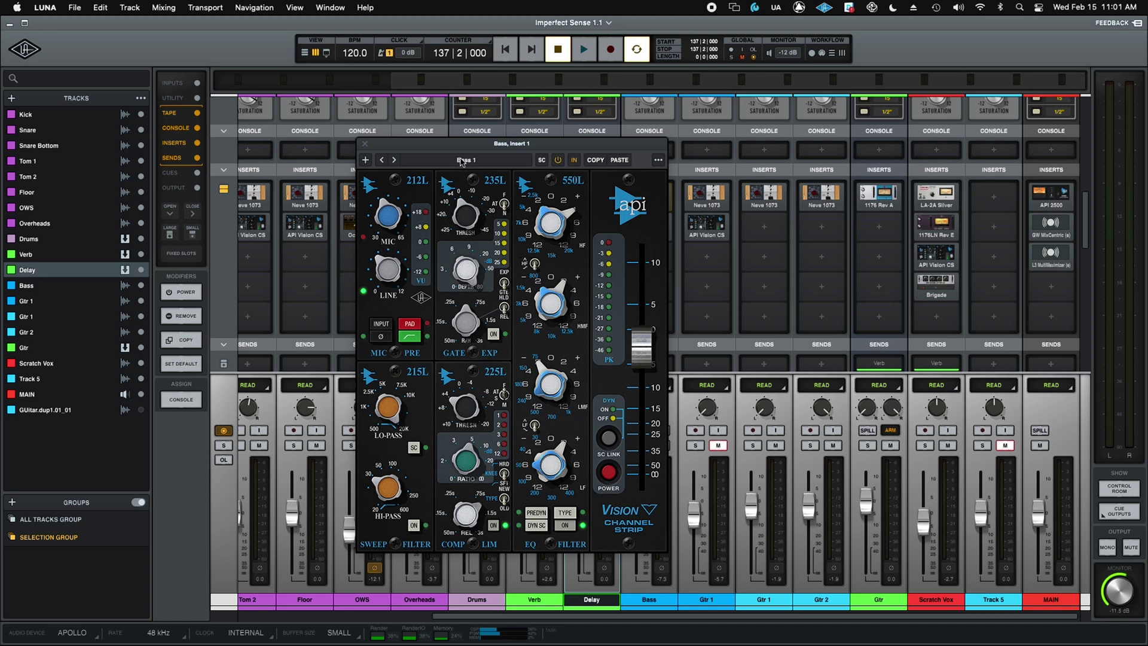
Switch the Bass API Vision strip to DSP (UAD-2) and save its settings as preset 'Bass 1'
click(366, 161)
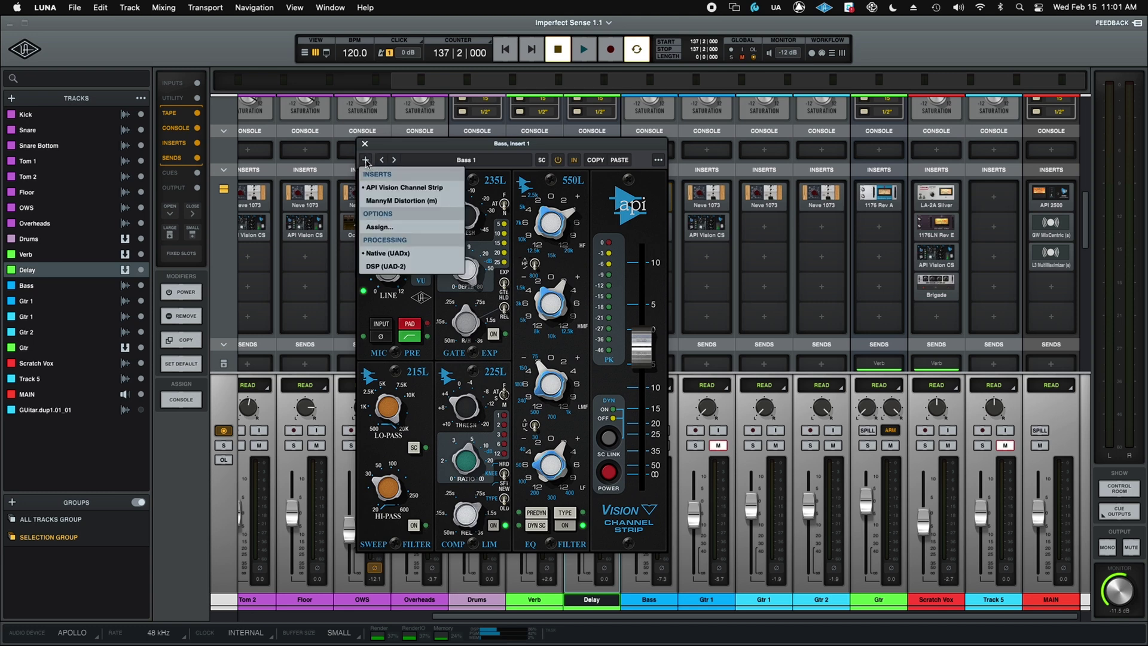
click(382, 266)
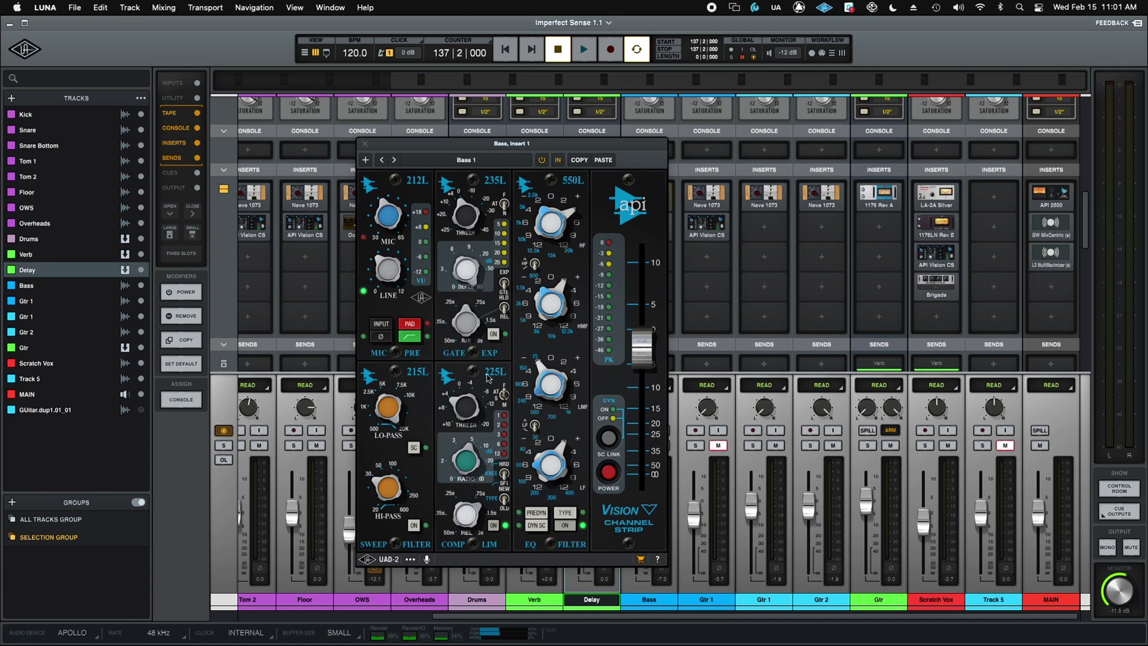
click(410, 560)
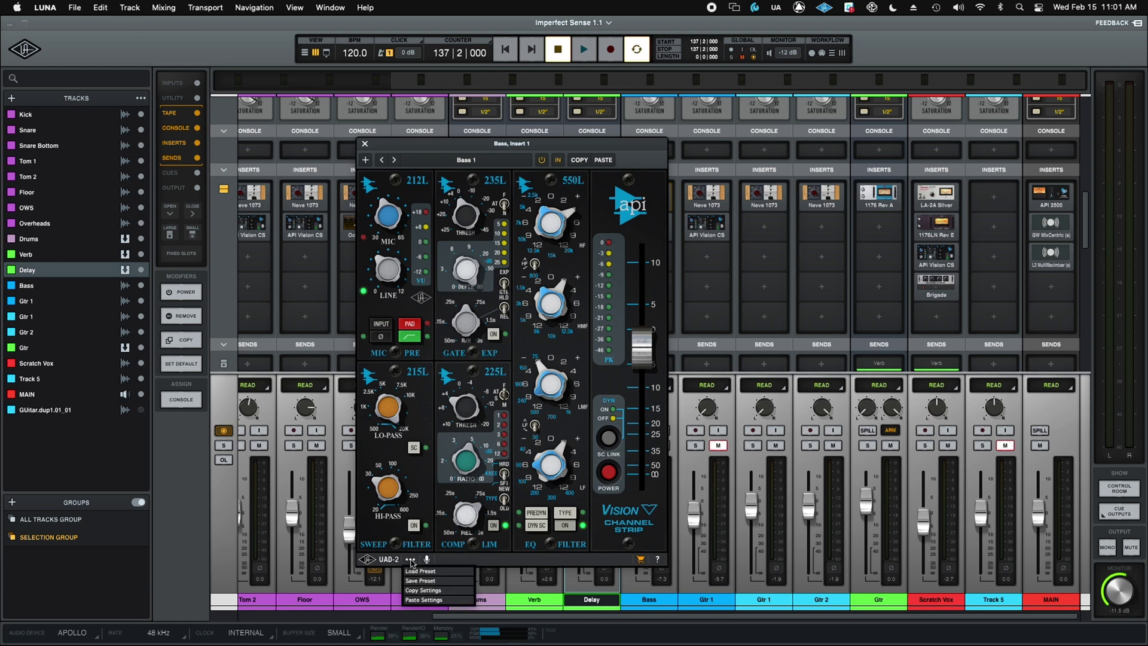
click(420, 581)
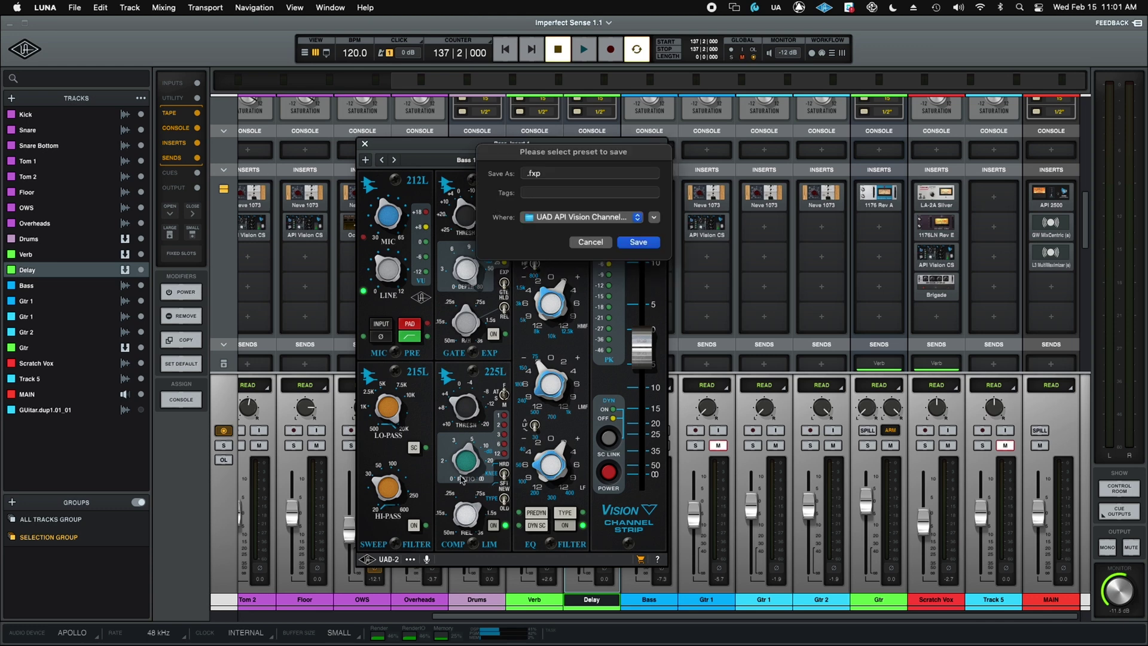
click(526, 174)
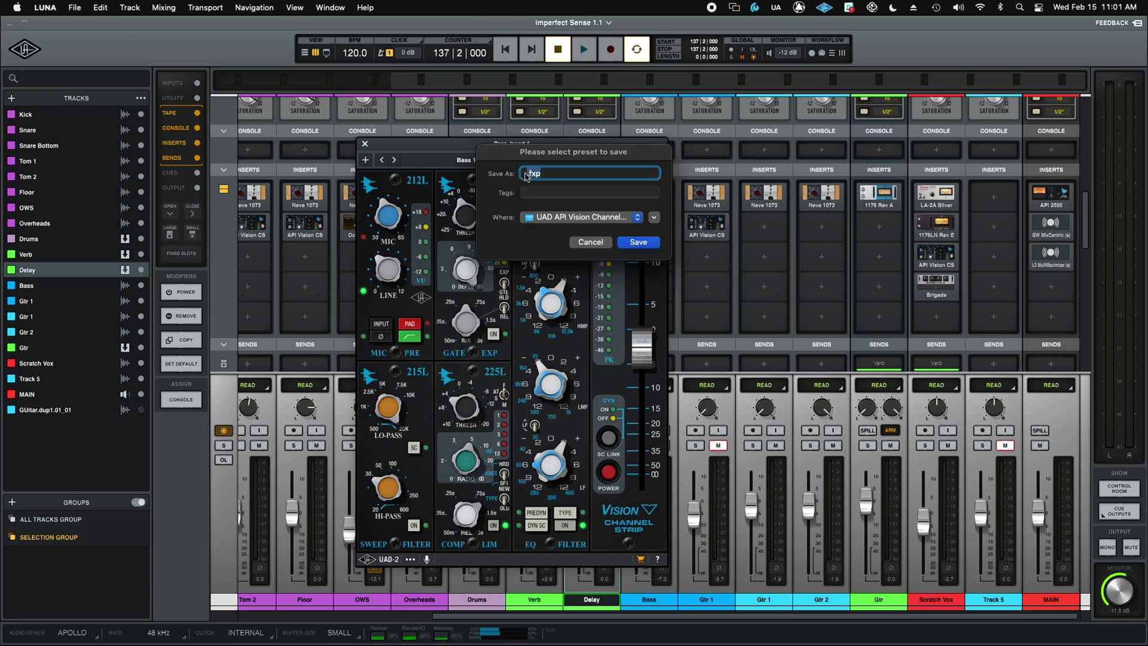
text(Bass 1)
key(Return)
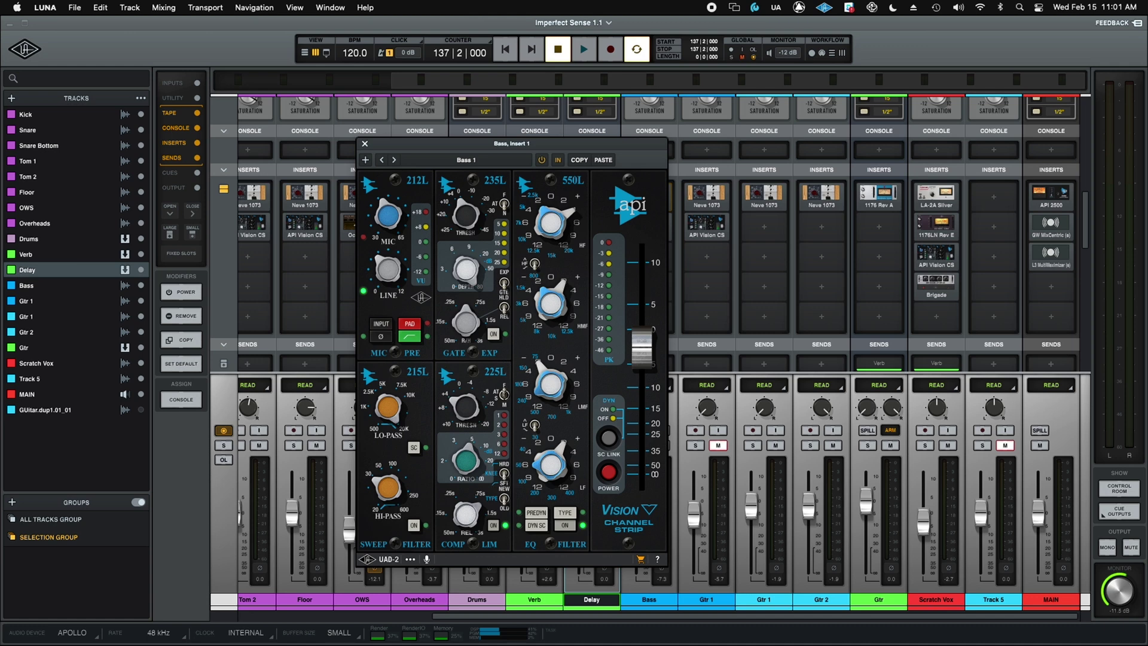
key(super+w)
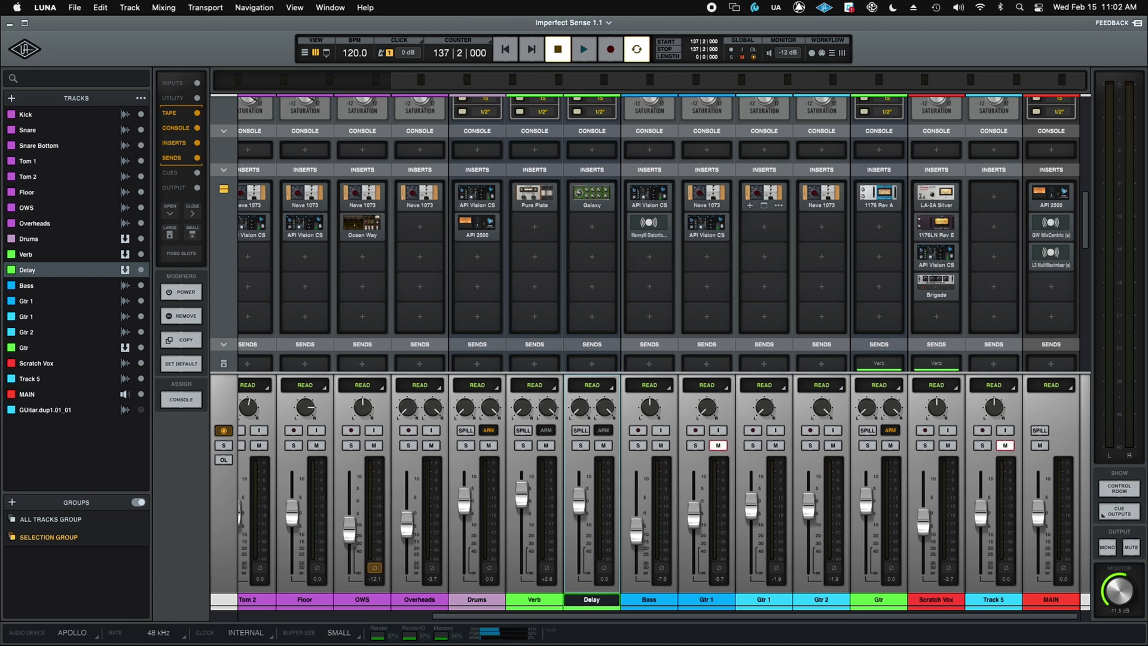
Switch Gtr 1's Neve 1073 insert to DSP (UAD-2) processing and close its window
click(763, 205)
click(376, 206)
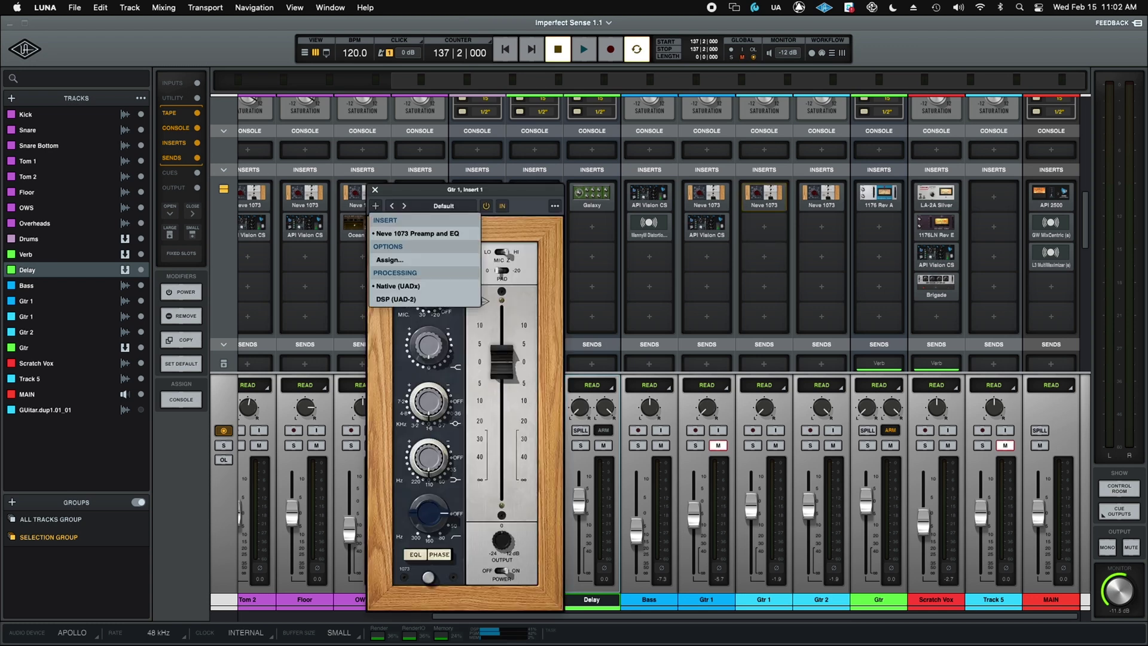
click(395, 299)
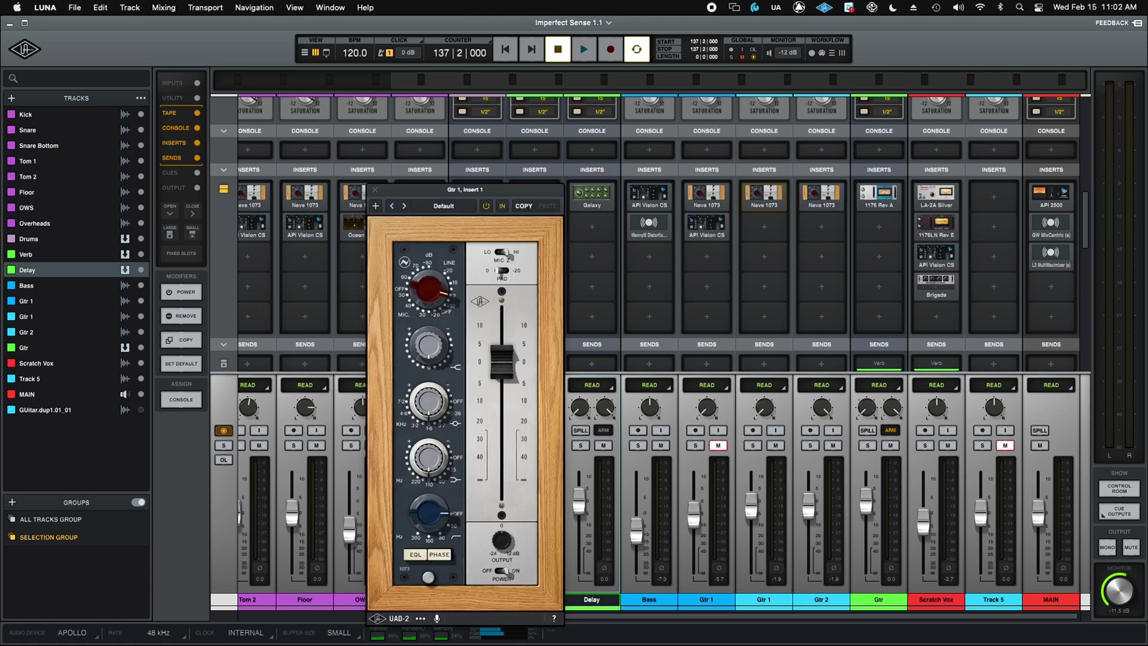
click(375, 189)
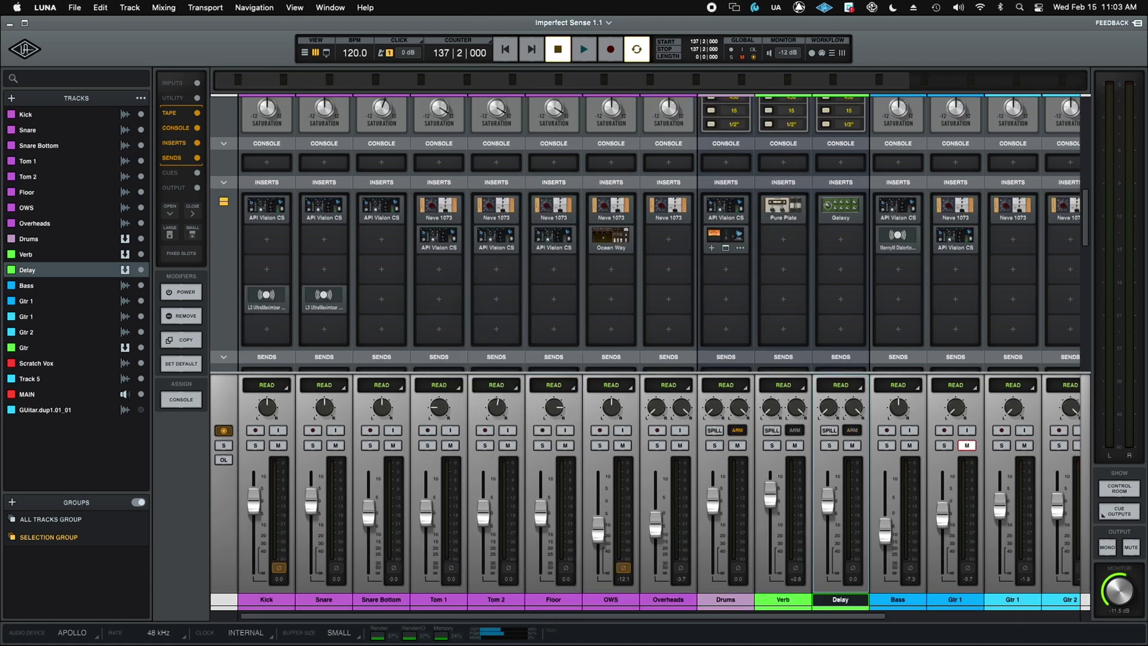